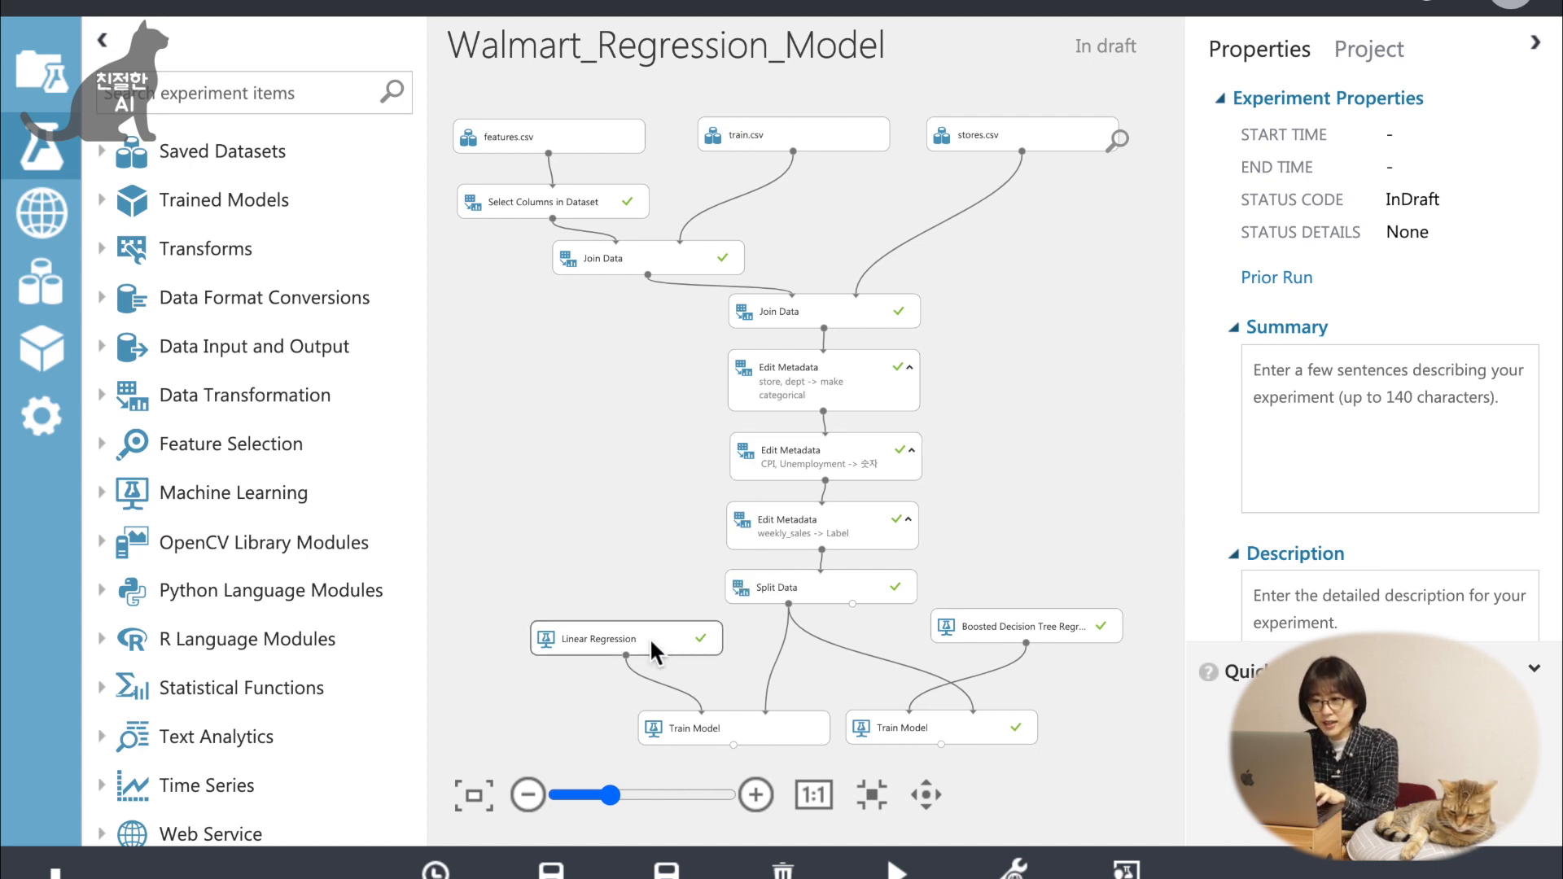
Add a Score Model module to the experiment below the Train Model that is fed by Linear Regression.
{"action": "left_click", "coordinate": [756, 796]}
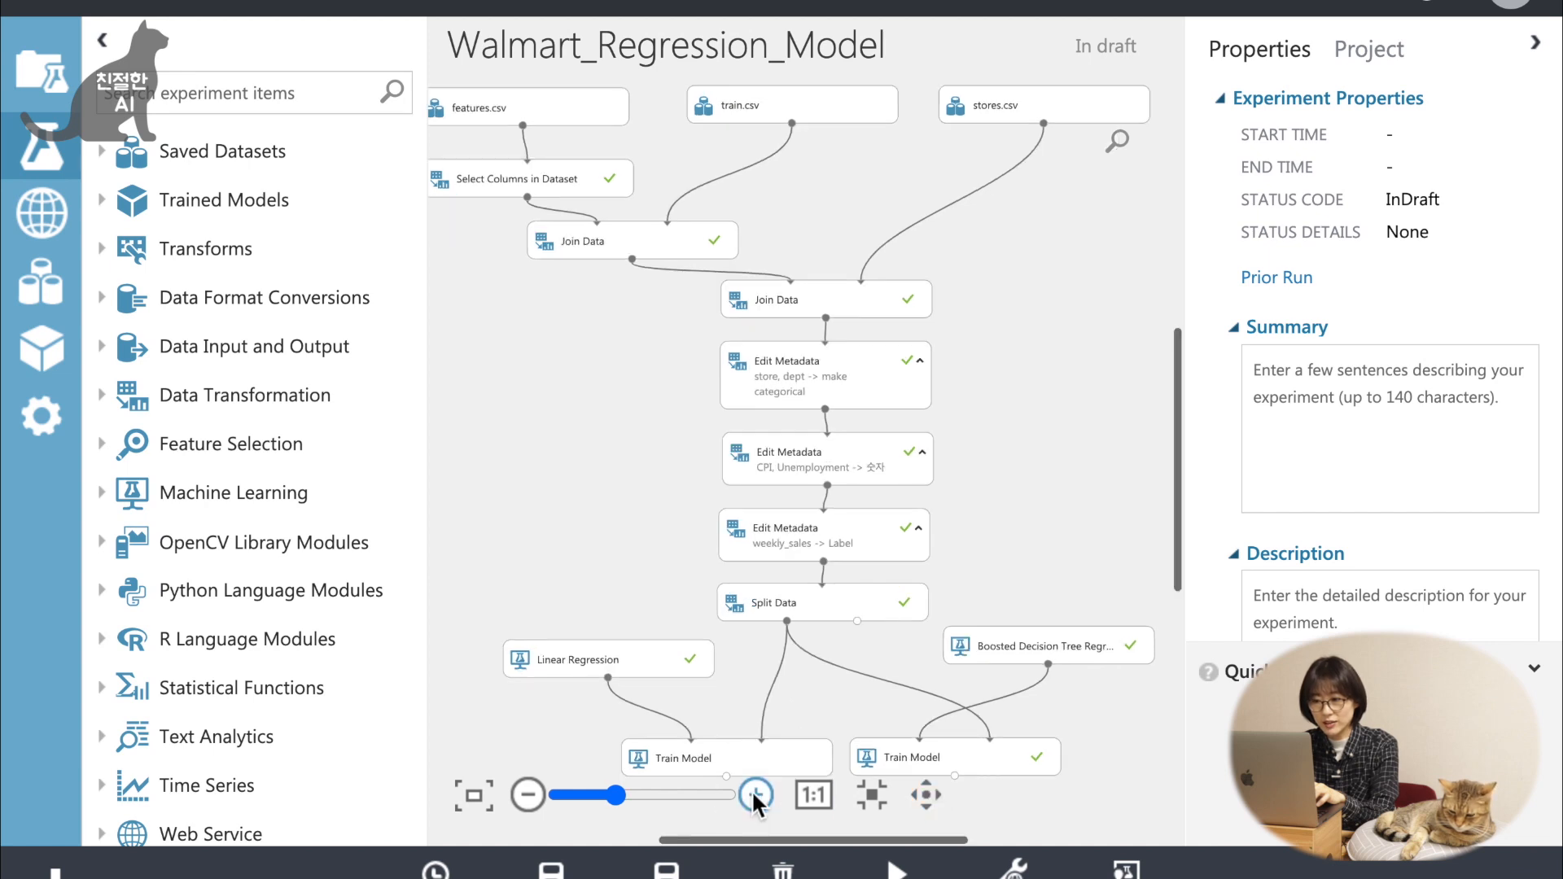
{"action": "left_click", "coordinate": [926, 794]}
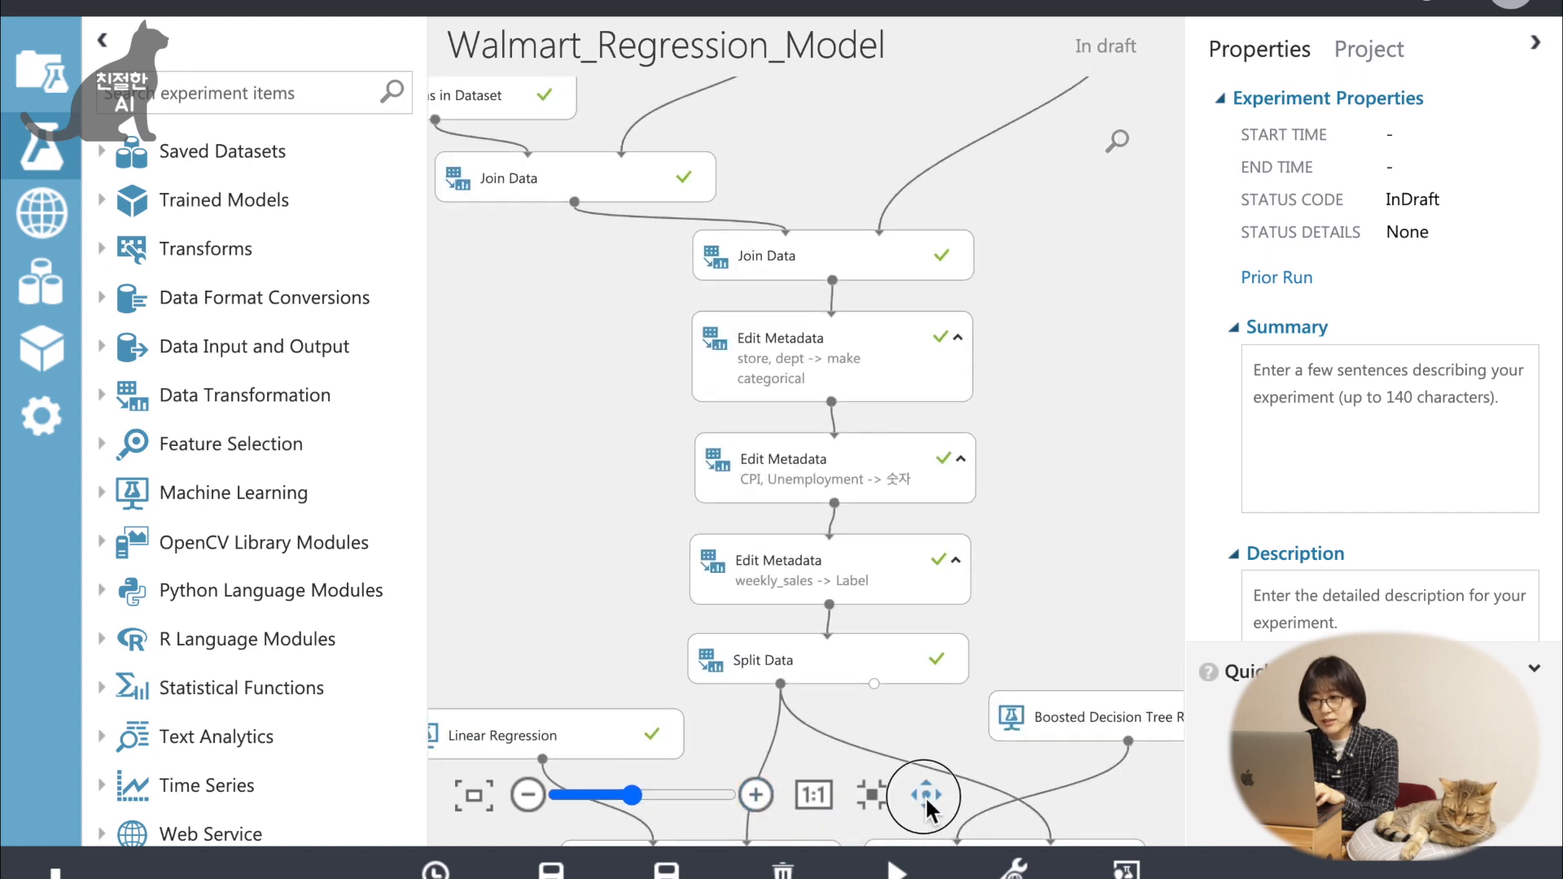
{"action": "left_click_drag", "start_coordinate": [1071, 534], "coordinate": [1099, 264]}
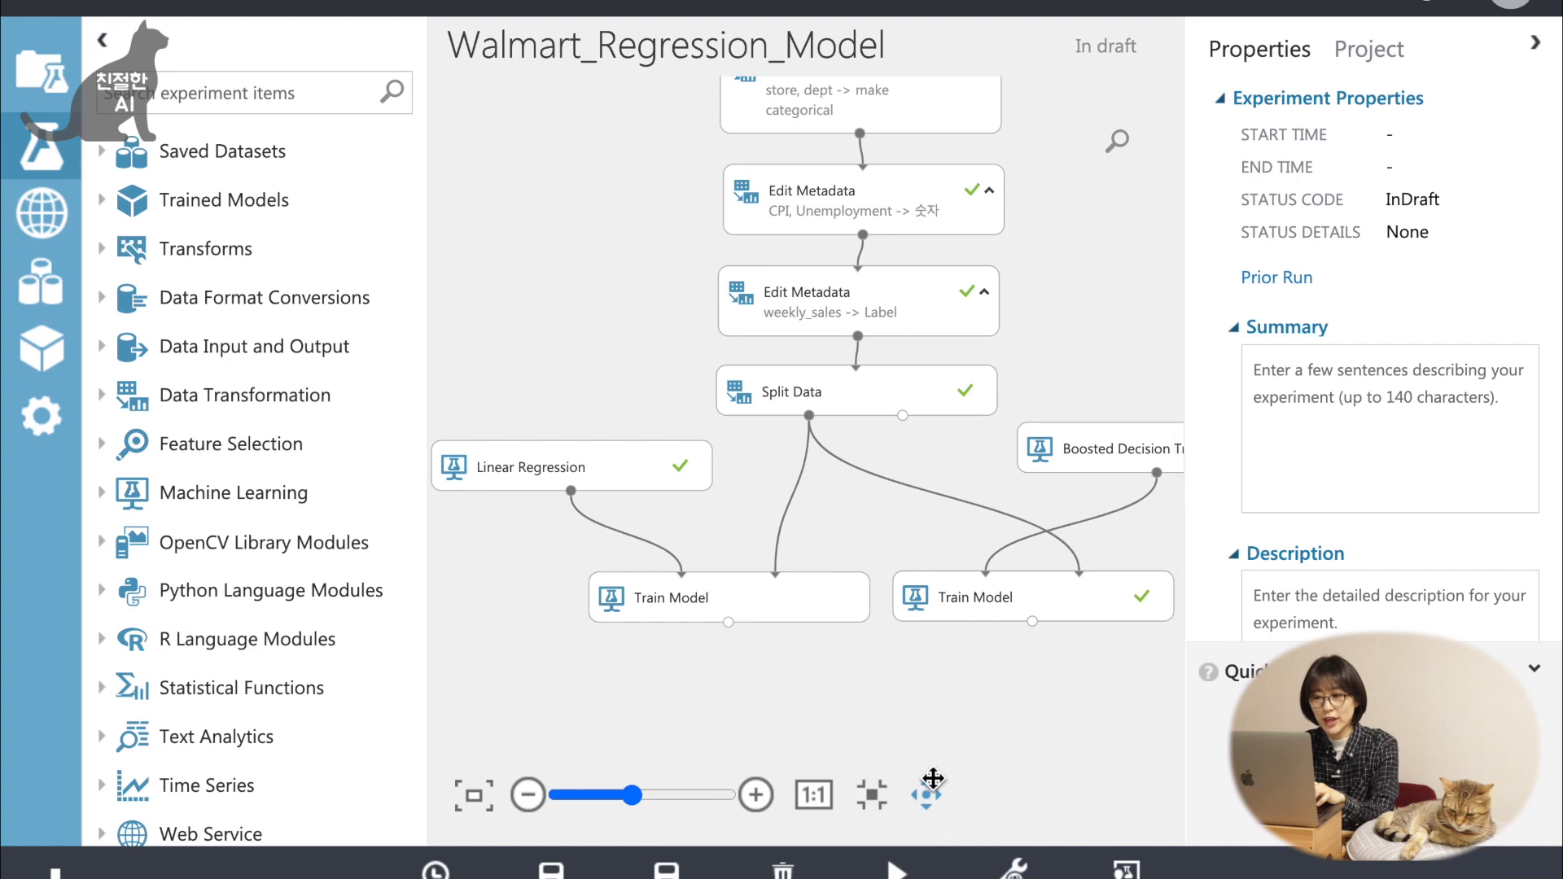
{"action": "left_click", "coordinate": [926, 795]}
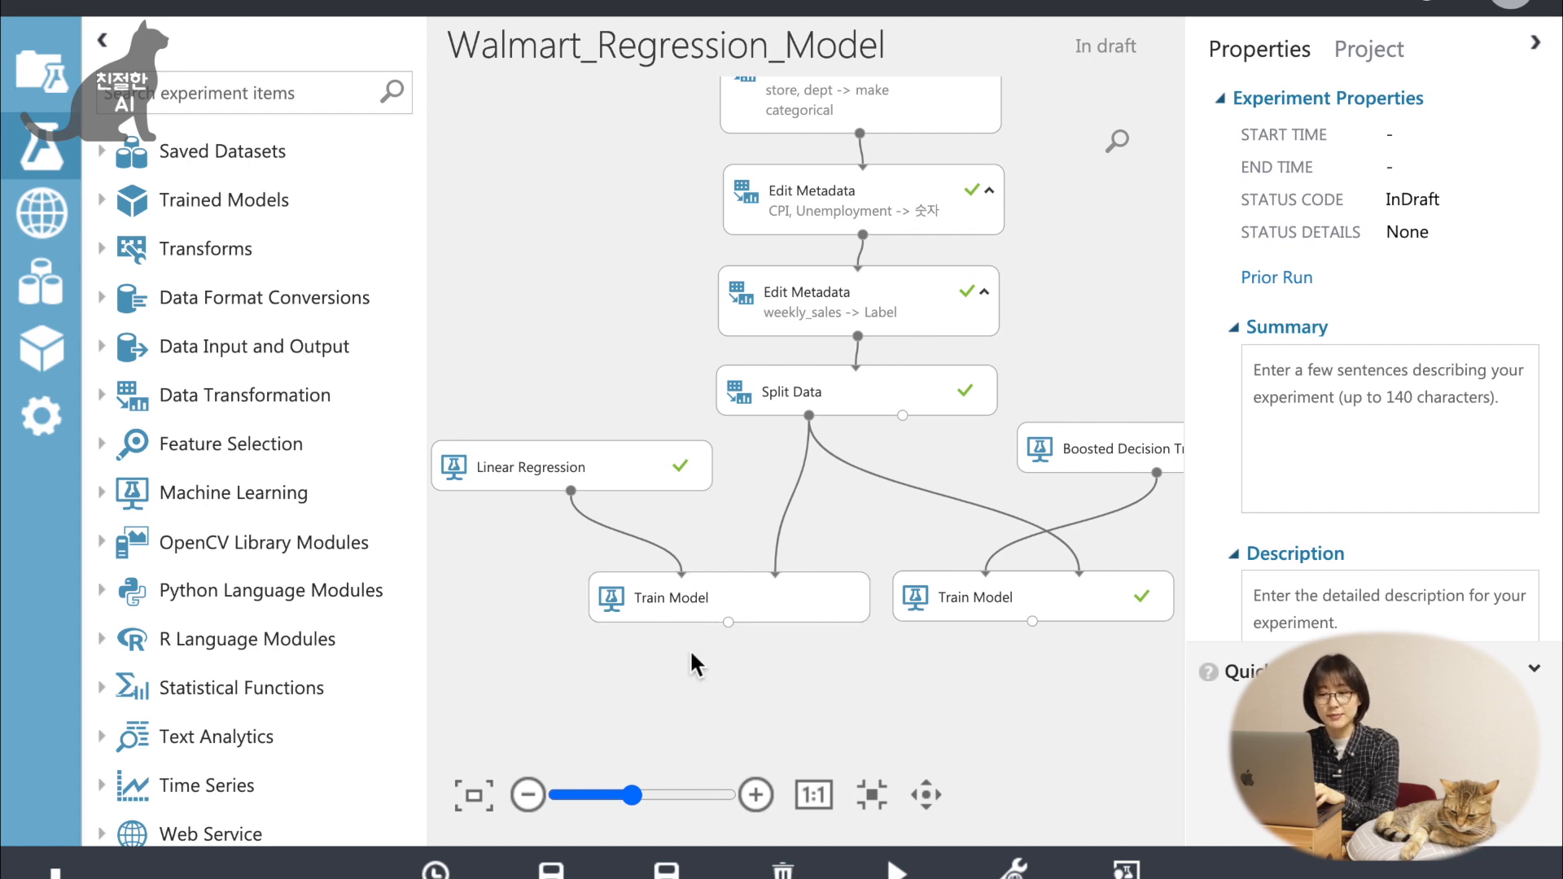
{"action": "scroll", "coordinate": [302, 653], "scroll_direction": "down", "scroll_amount": 1}
{"action": "scroll", "coordinate": [302, 654], "scroll_direction": "up", "scroll_amount": 1}
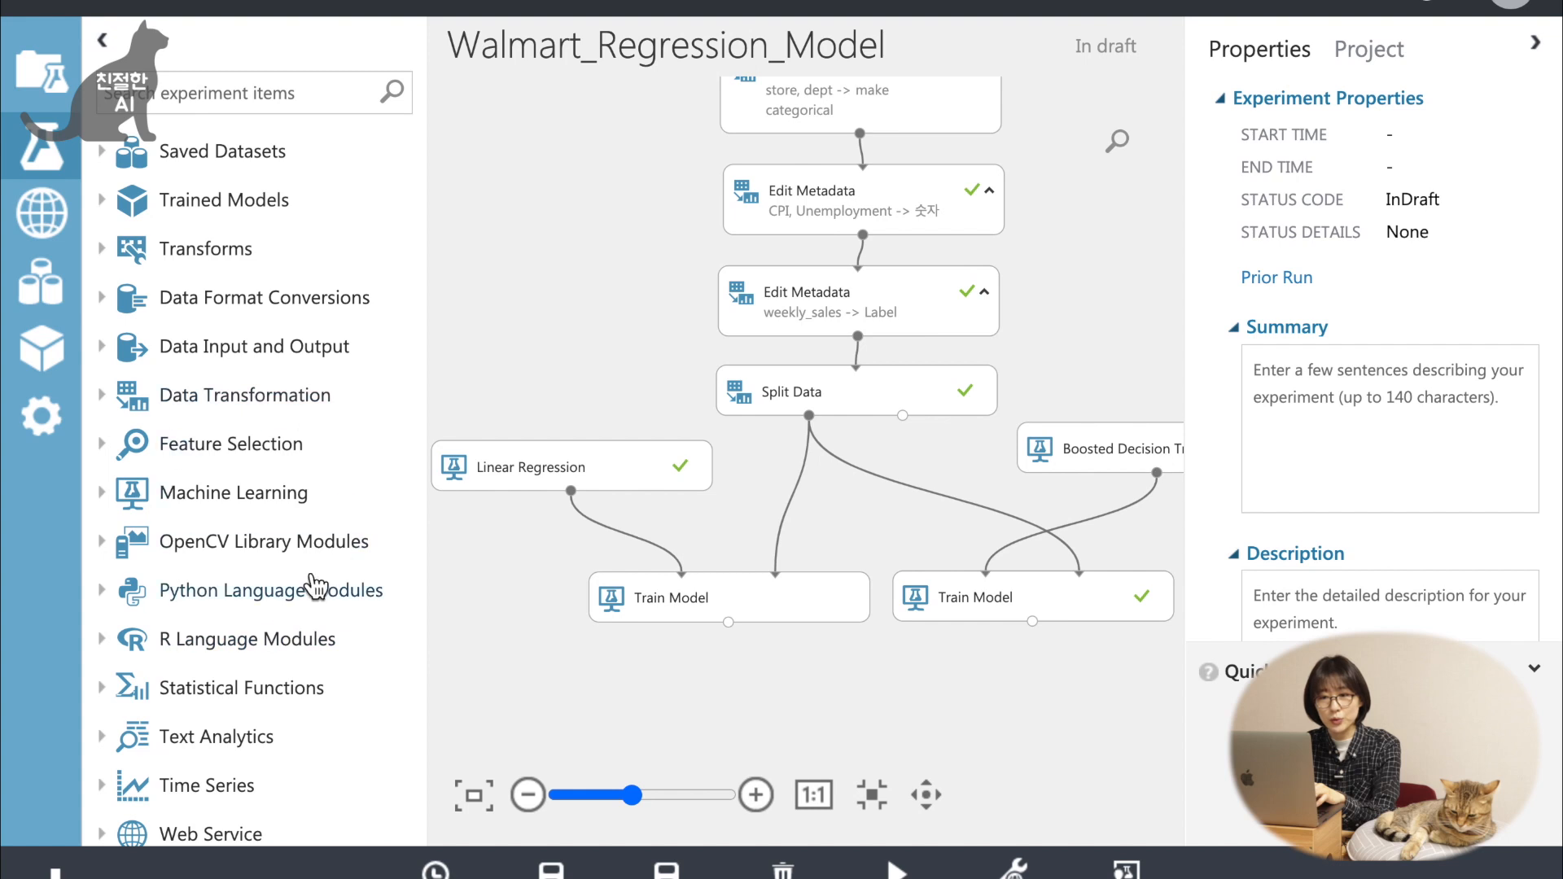
{"action": "left_click", "coordinate": [210, 509]}
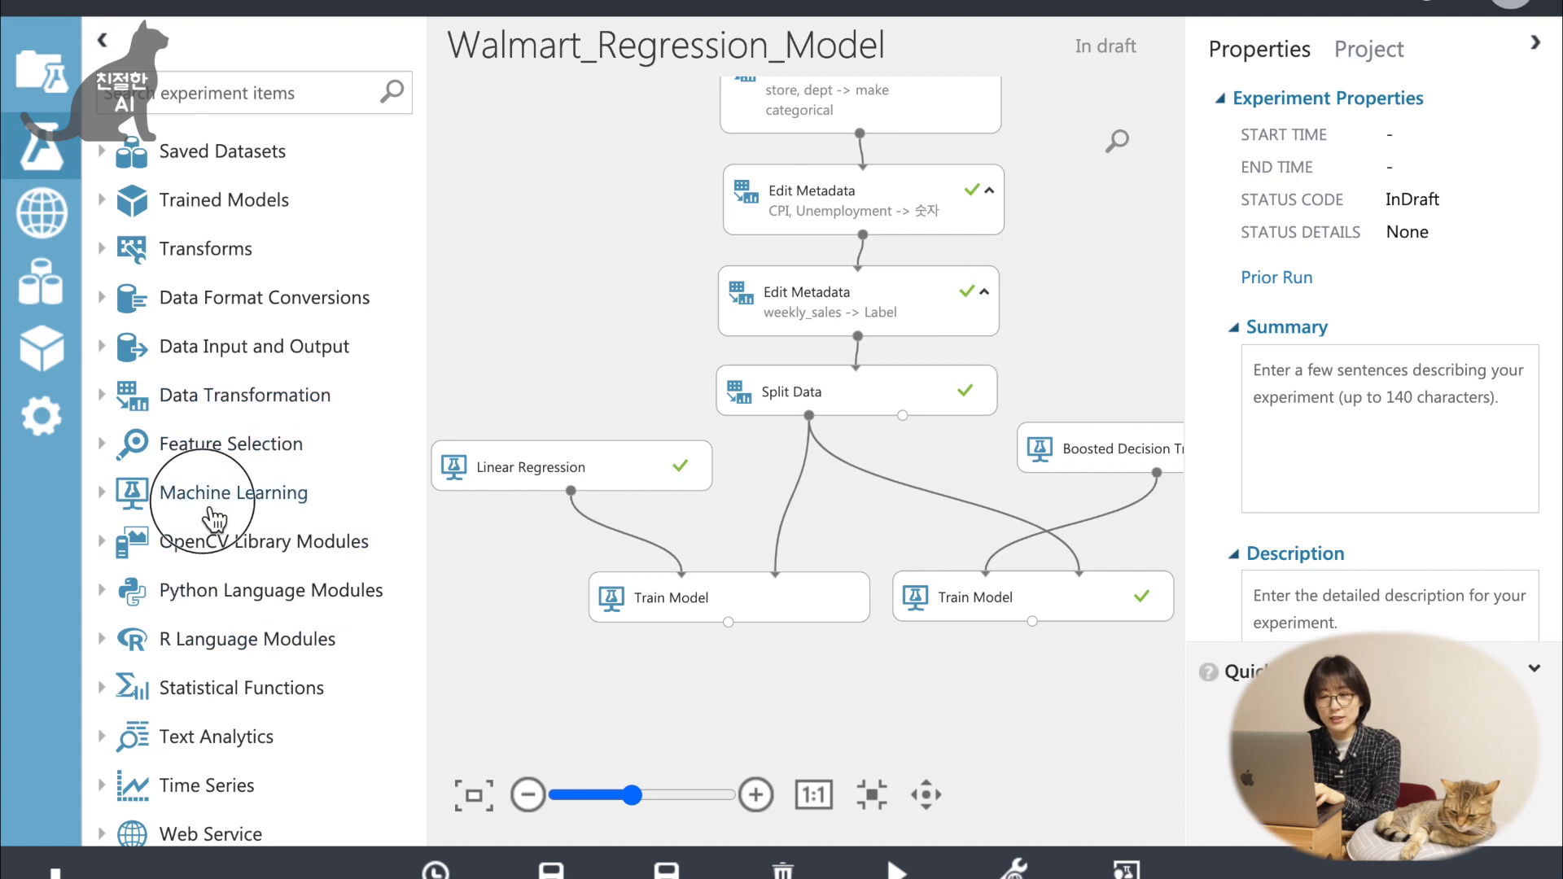
{"action": "scroll", "coordinate": [280, 407], "scroll_direction": "down", "scroll_amount": 1}
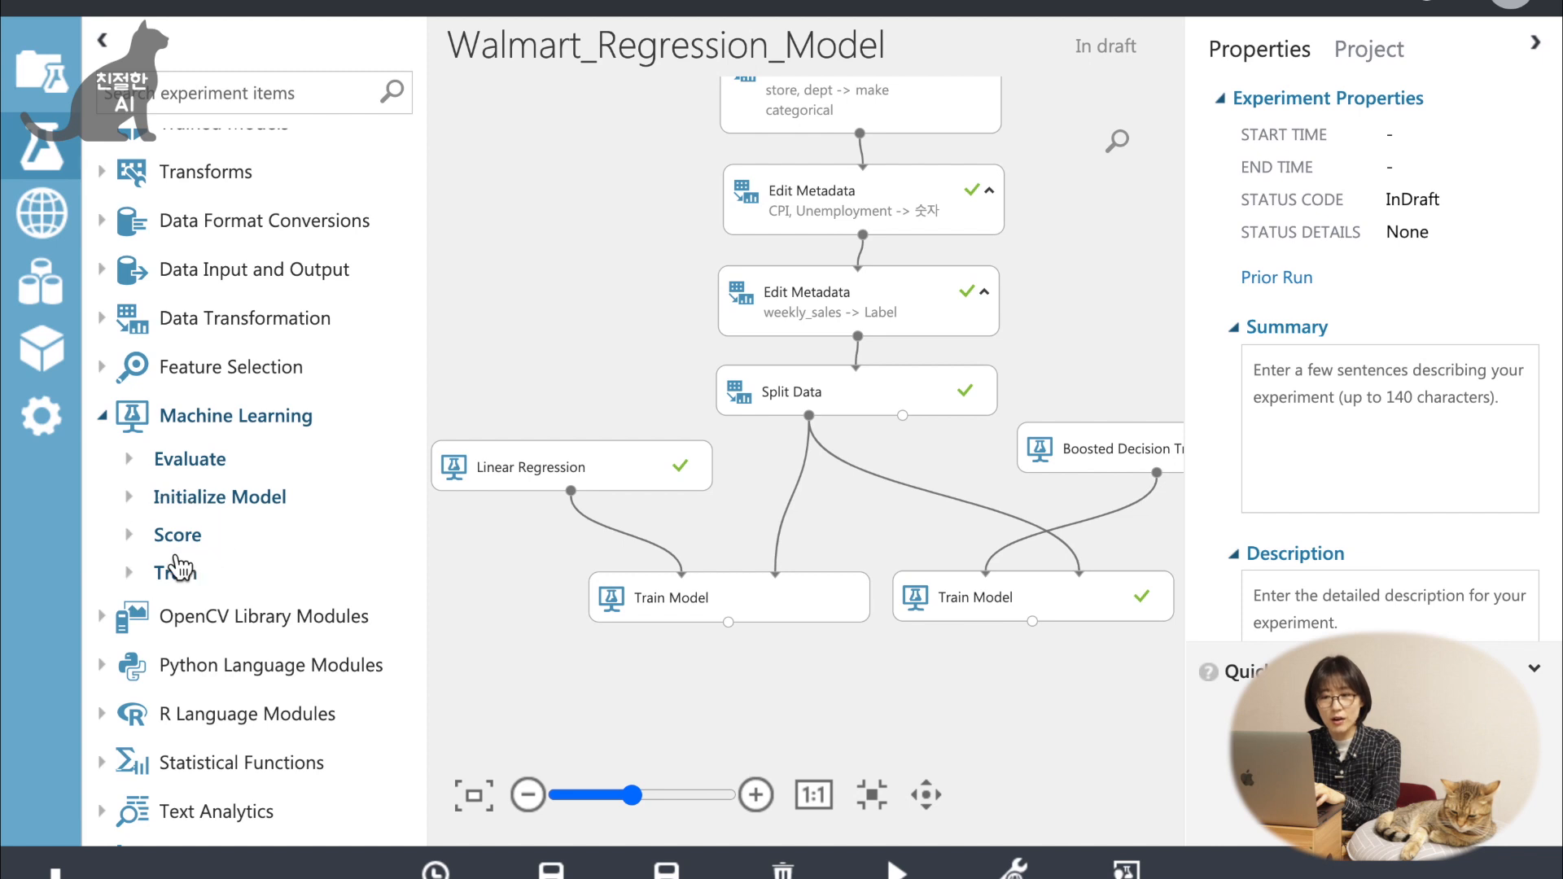
{"action": "scroll", "coordinate": [293, 533], "scroll_direction": "down", "scroll_amount": 1}
{"action": "left_click", "coordinate": [187, 505]}
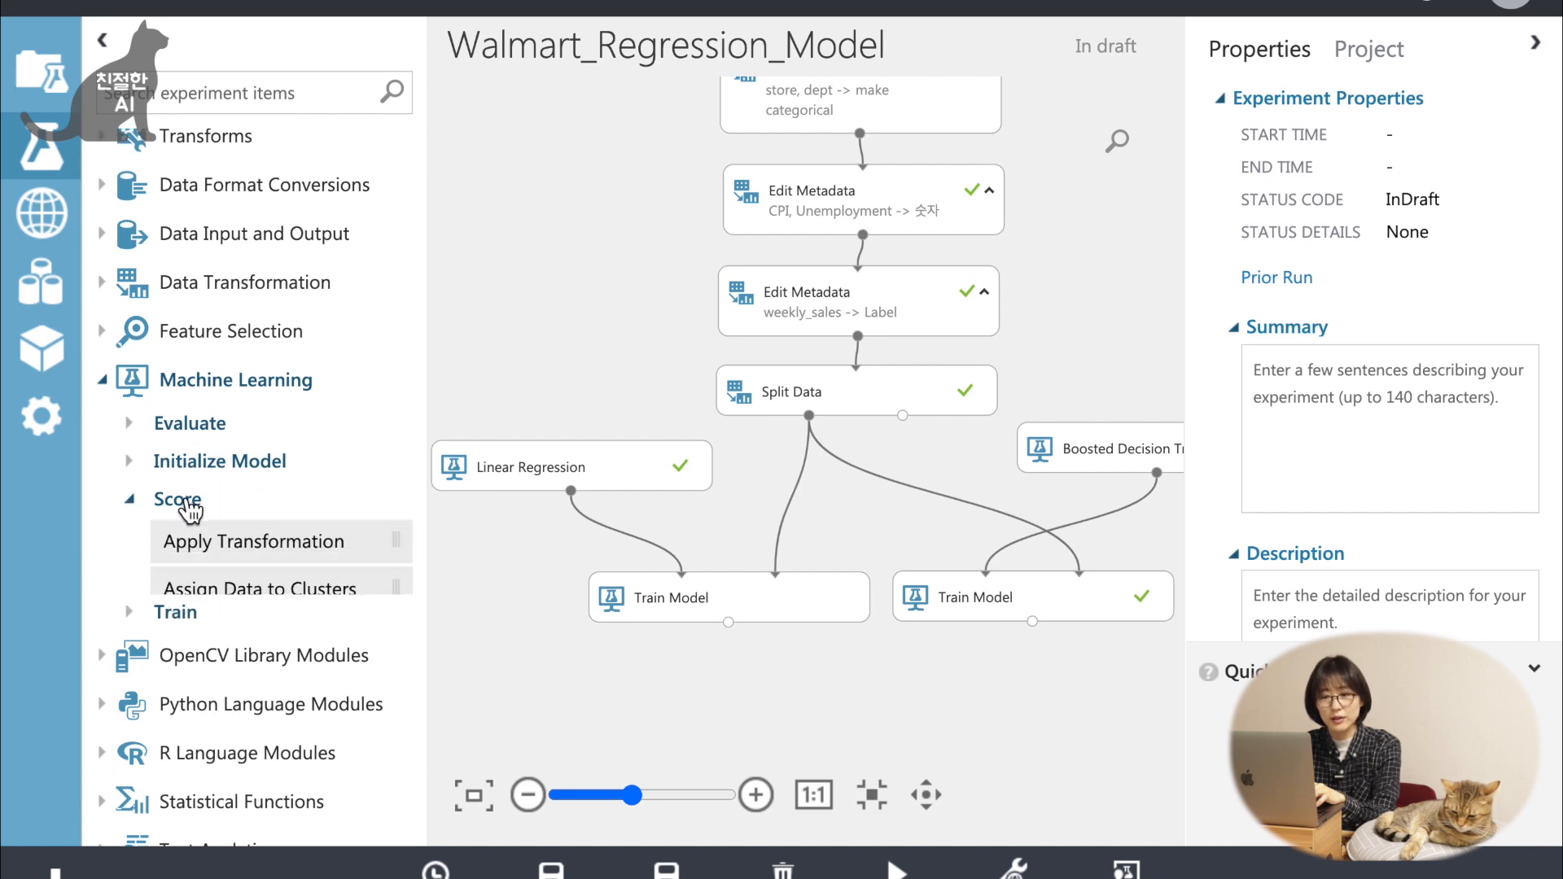
{"action": "scroll", "coordinate": [314, 500], "scroll_direction": "down", "scroll_amount": 1}
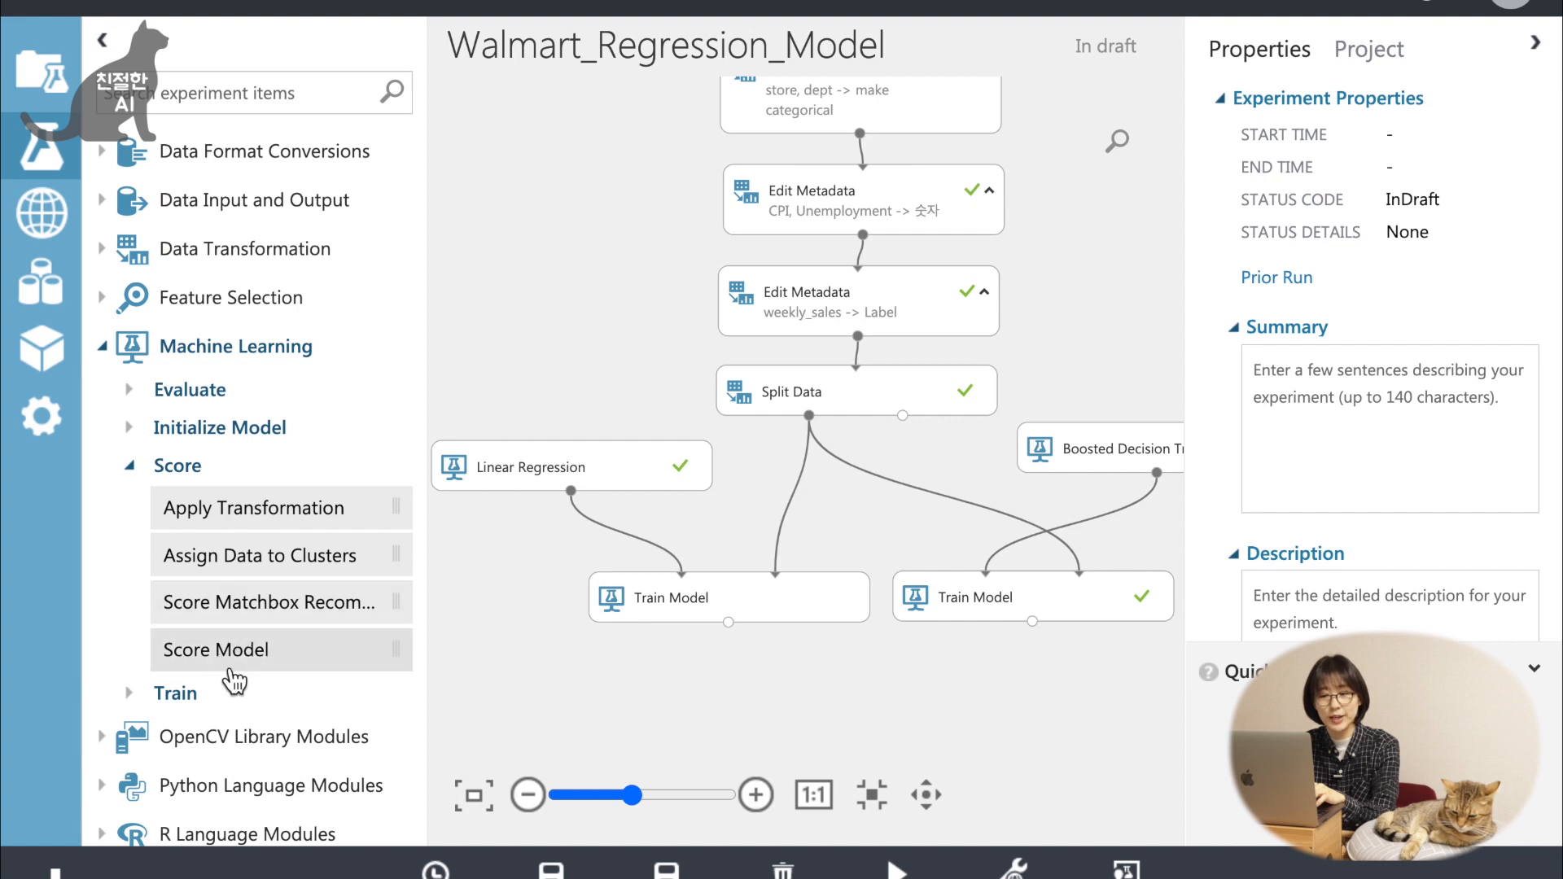
{"action": "left_click_drag", "start_coordinate": [268, 676], "coordinate": [794, 710]}
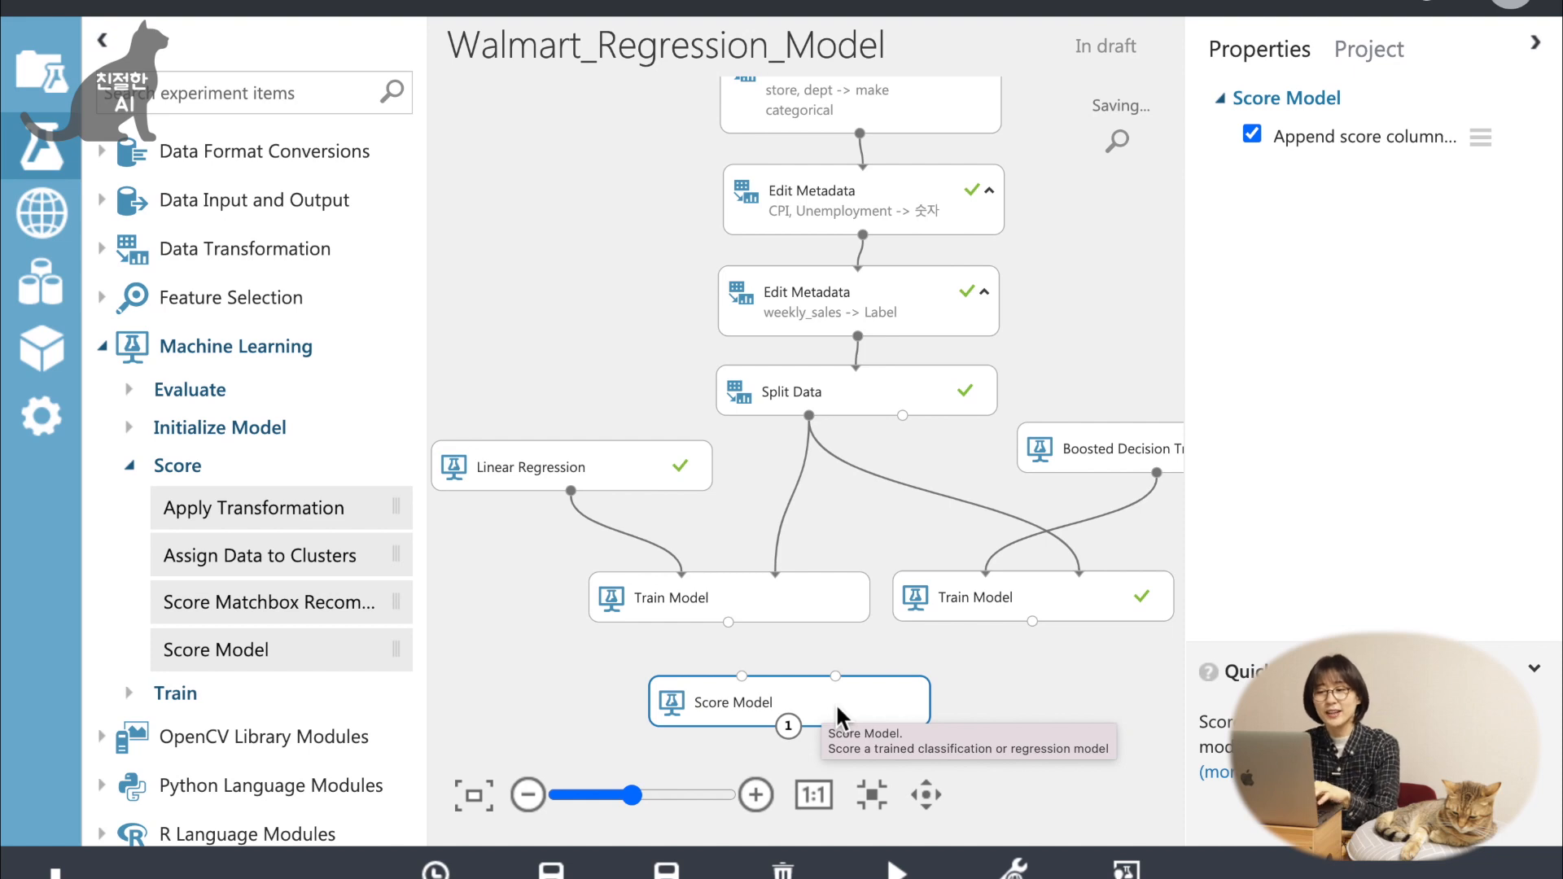
Connect the linear regression's Train Model and Split Data's second output to the Score Model inputs, and run only the Score Model module.
{"action": "left_click_drag", "start_coordinate": [728, 623], "coordinate": [742, 676]}
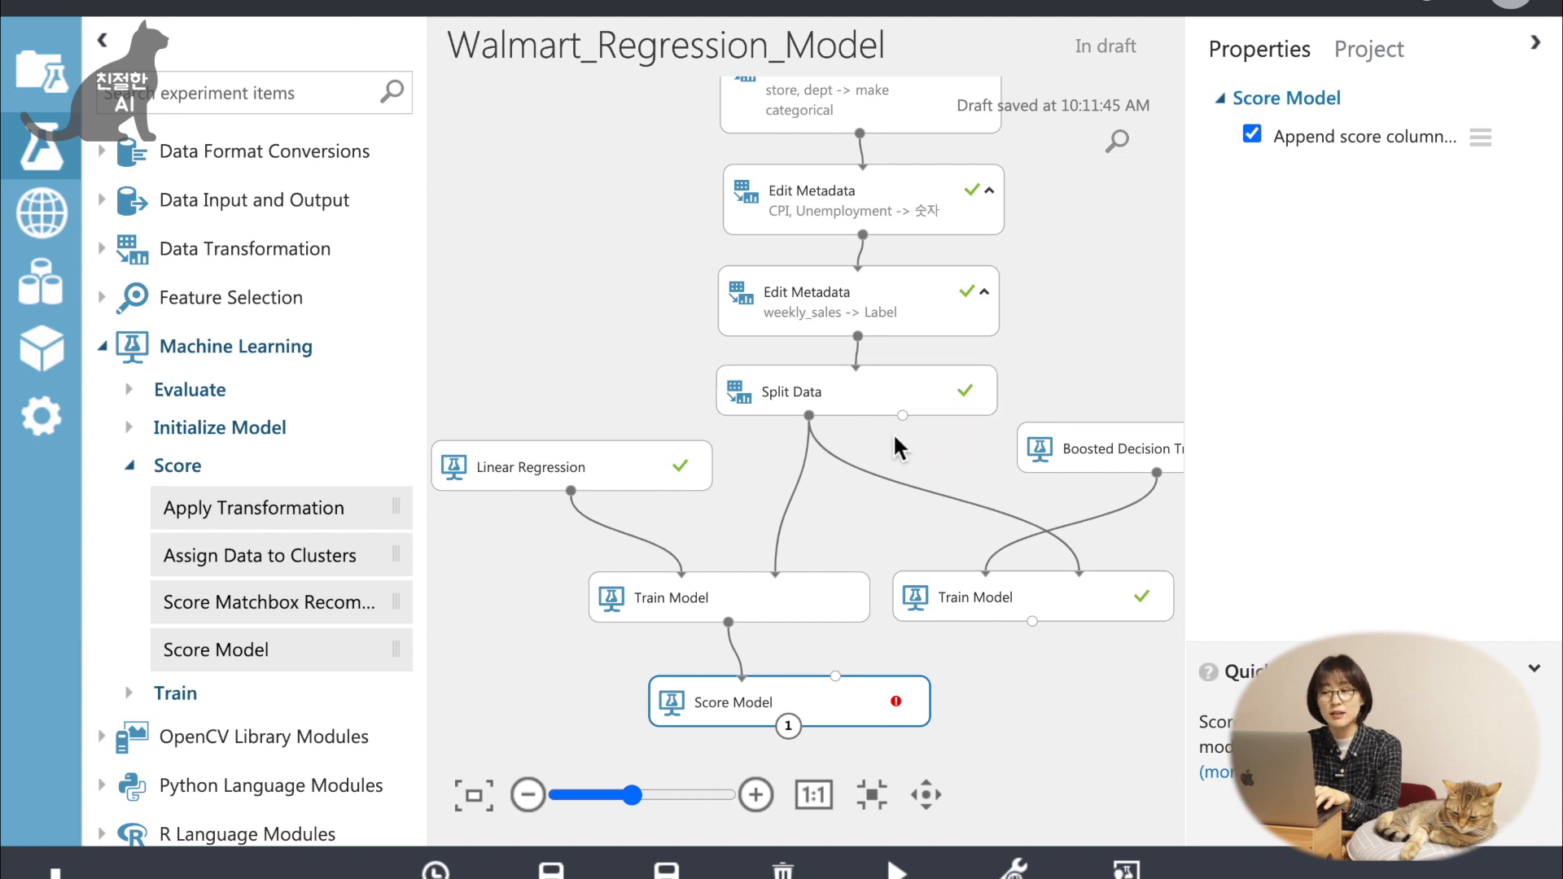
{"action": "left_click_drag", "start_coordinate": [902, 415], "coordinate": [854, 694]}
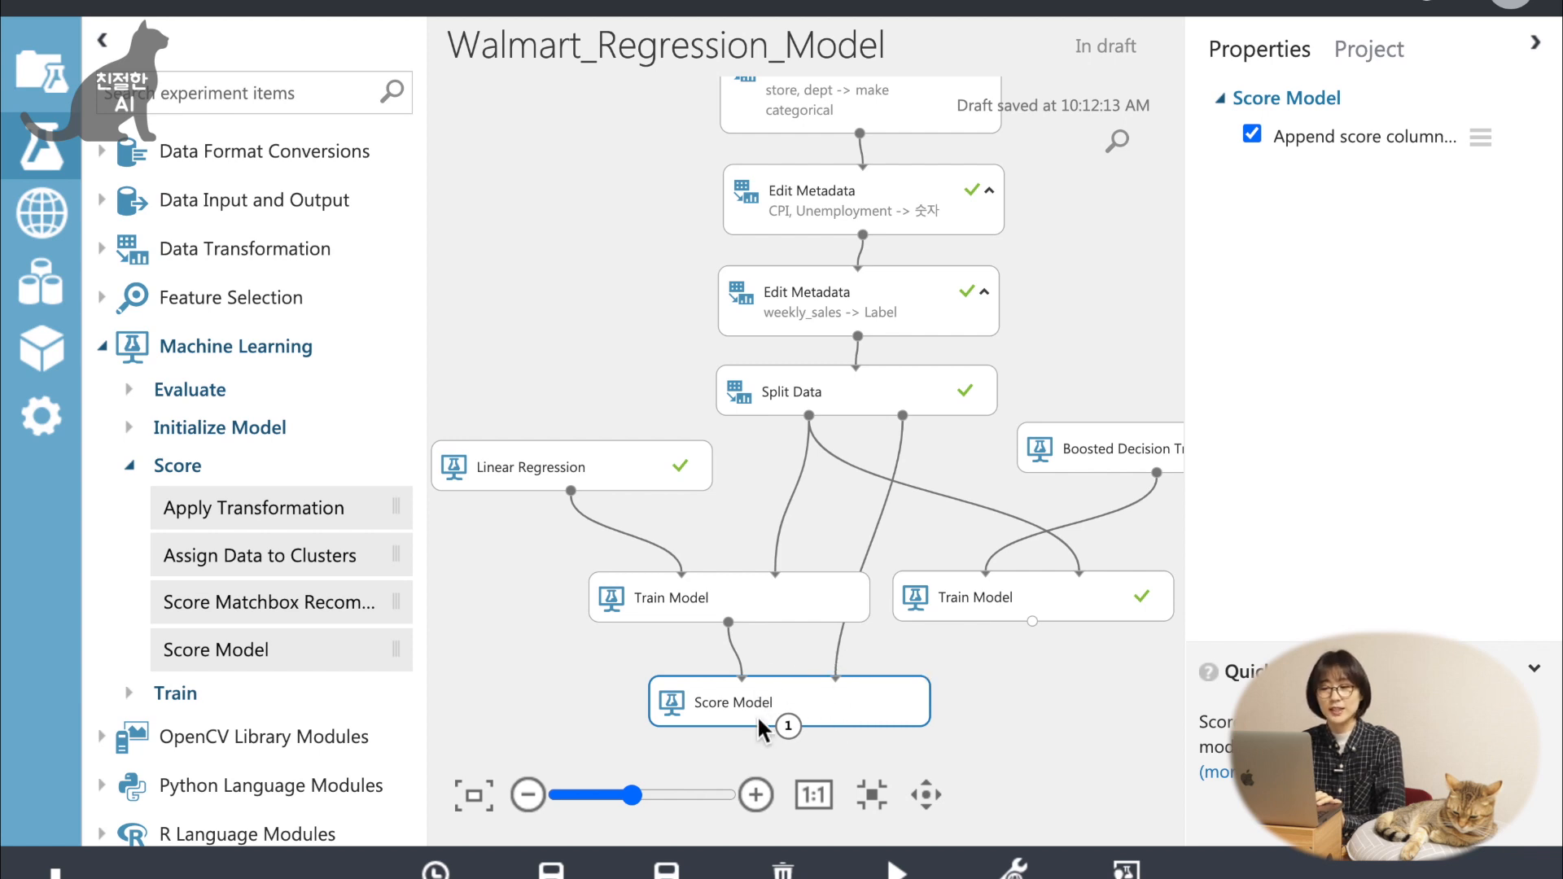
{"action": "left_click", "coordinate": [821, 709]}
{"action": "right_click", "coordinate": [823, 710]}
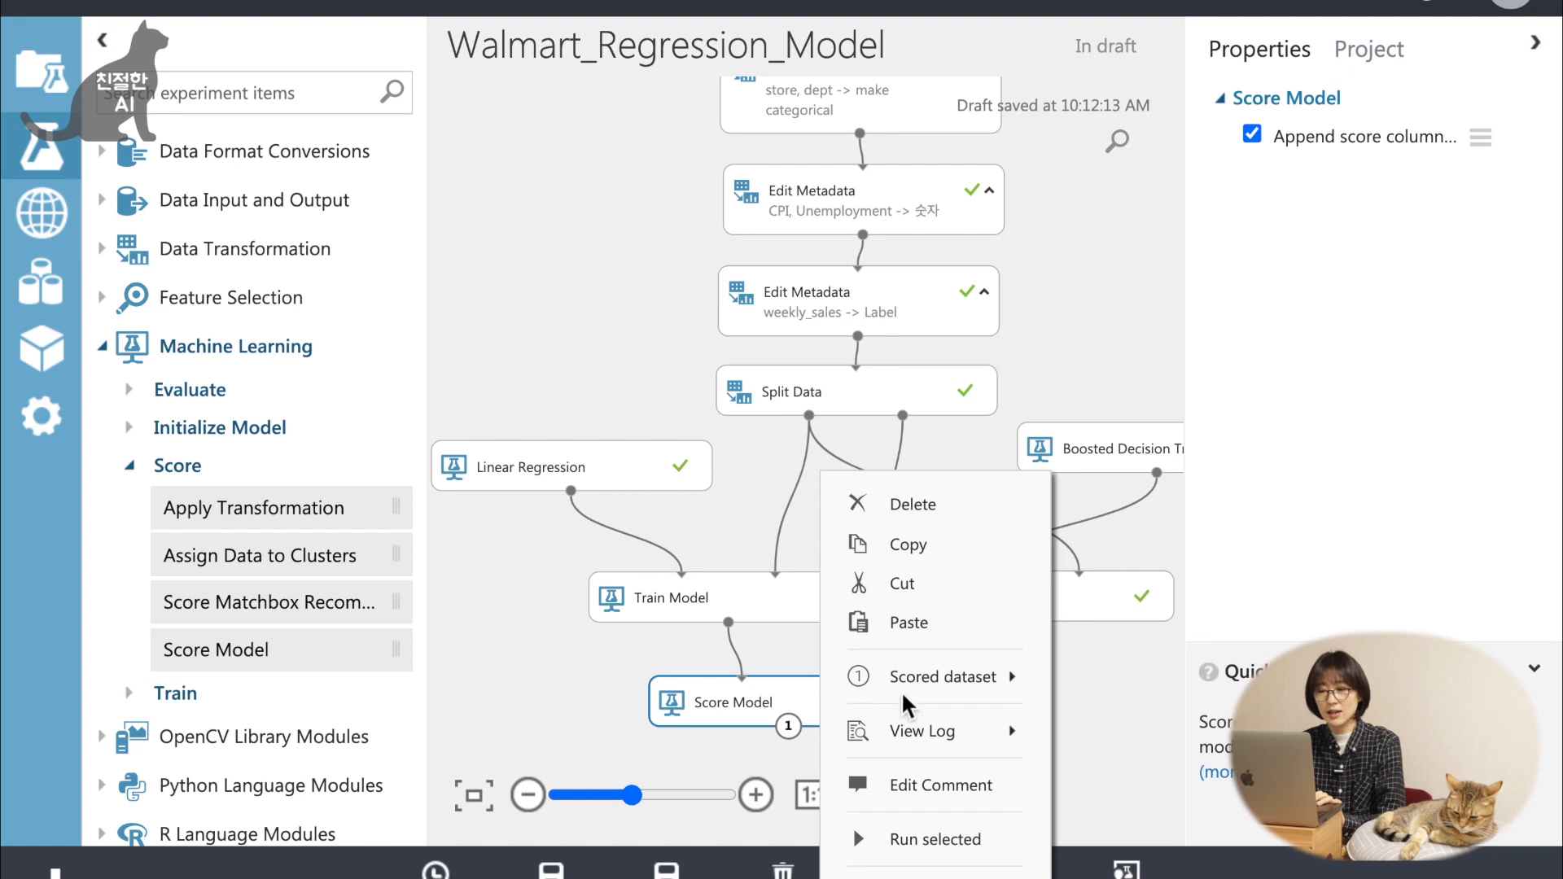
{"action": "left_click", "coordinate": [940, 846]}
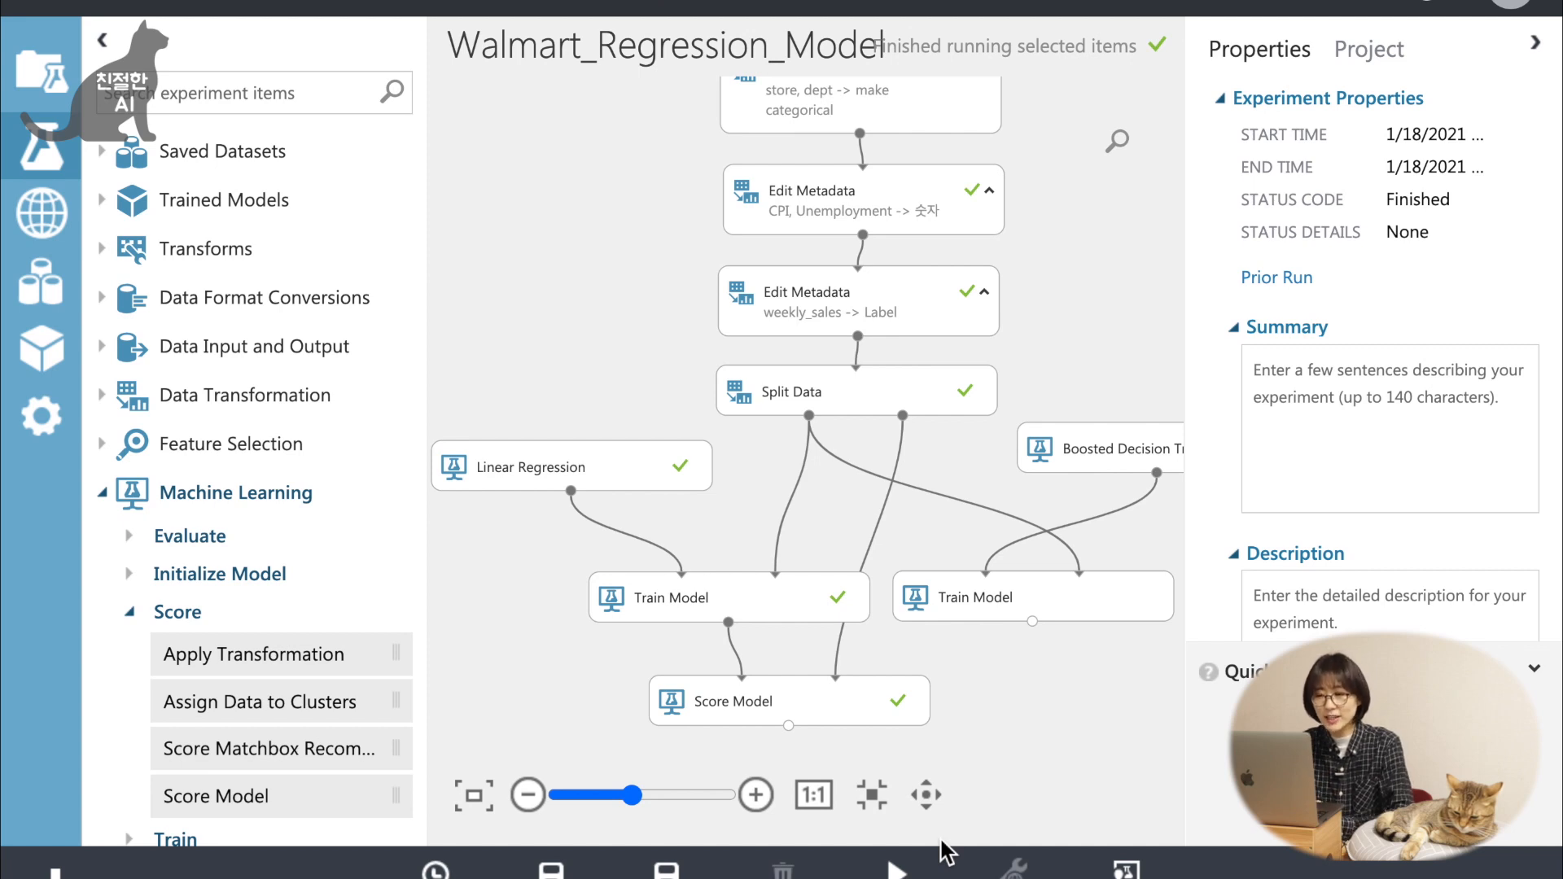
Visualize the scored dataset of Score Model and show the statistics of its Scored Labels column.
{"action": "right_click", "coordinate": [790, 723]}
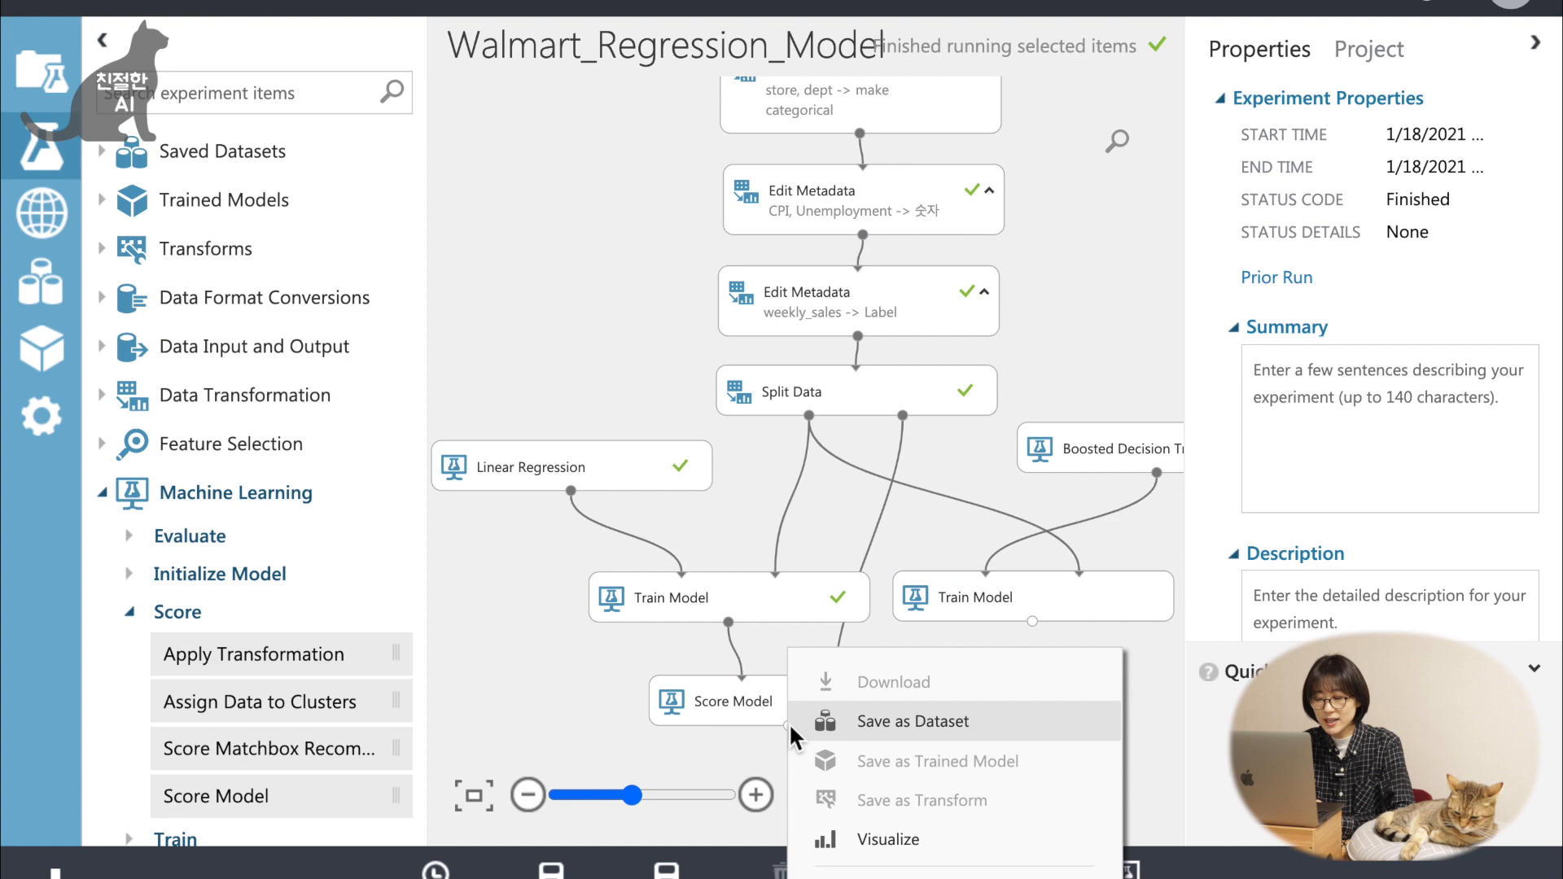
{"action": "left_click", "coordinate": [892, 839]}
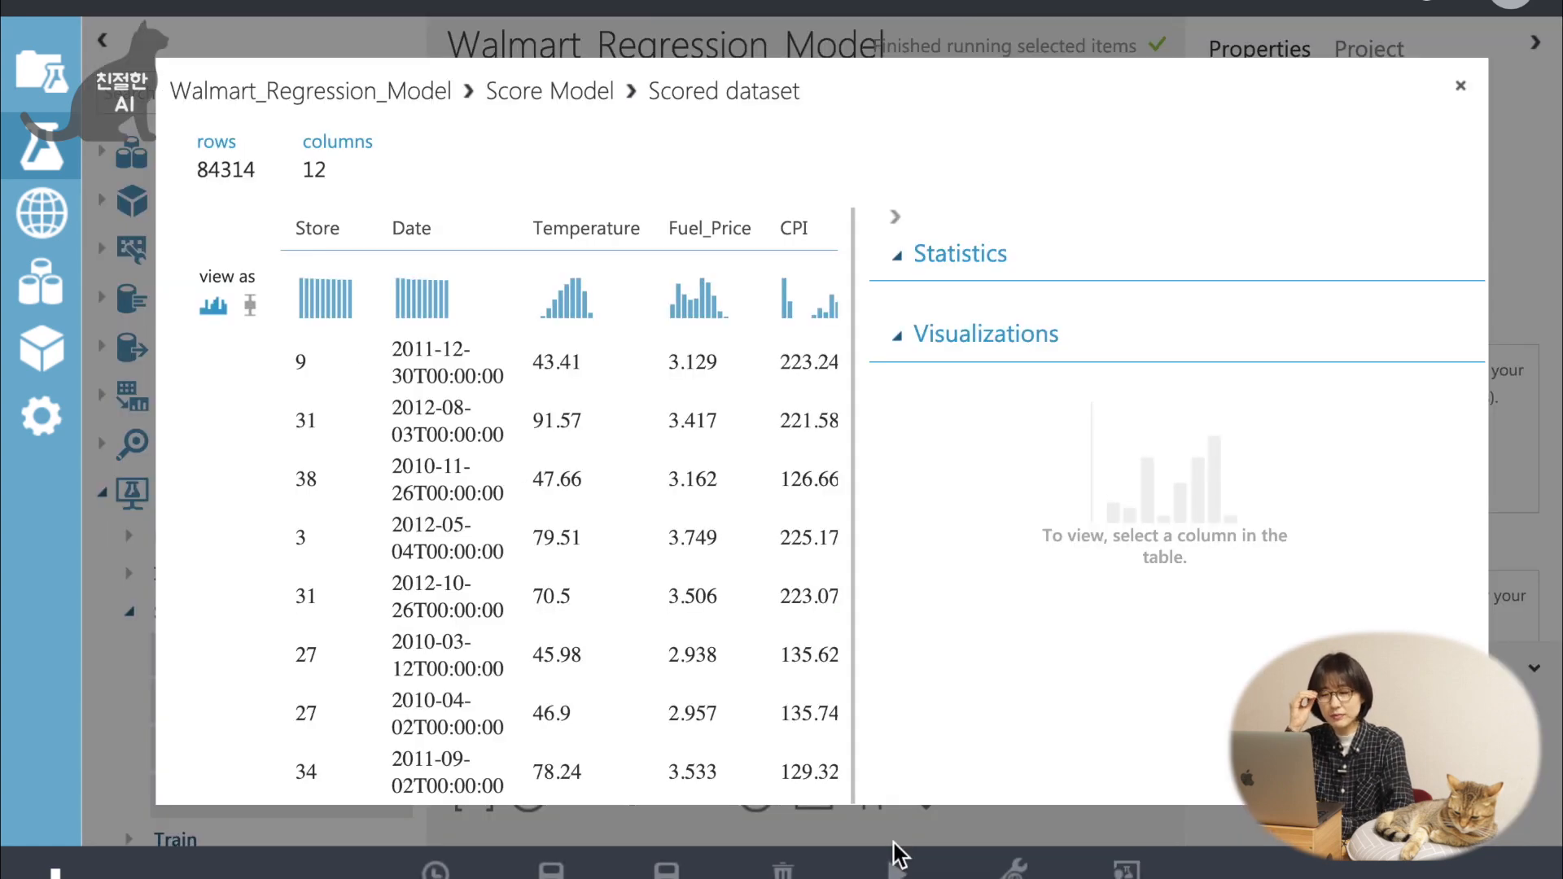
{"action": "left_click", "coordinate": [895, 217]}
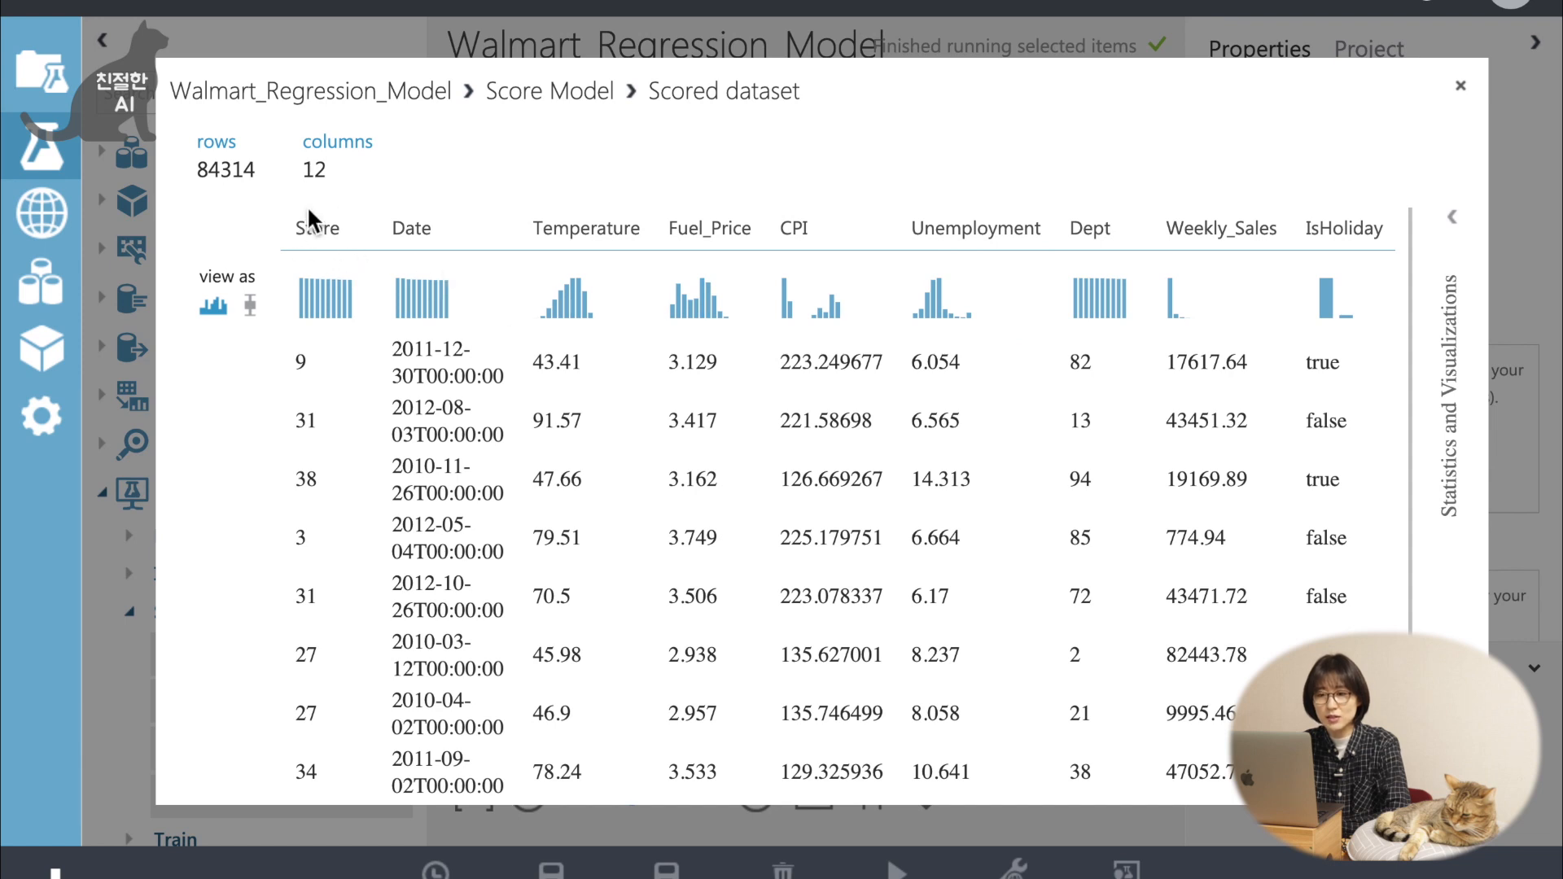
{"action": "scroll", "coordinate": [541, 226], "scroll_direction": "right", "scroll_amount": 3}
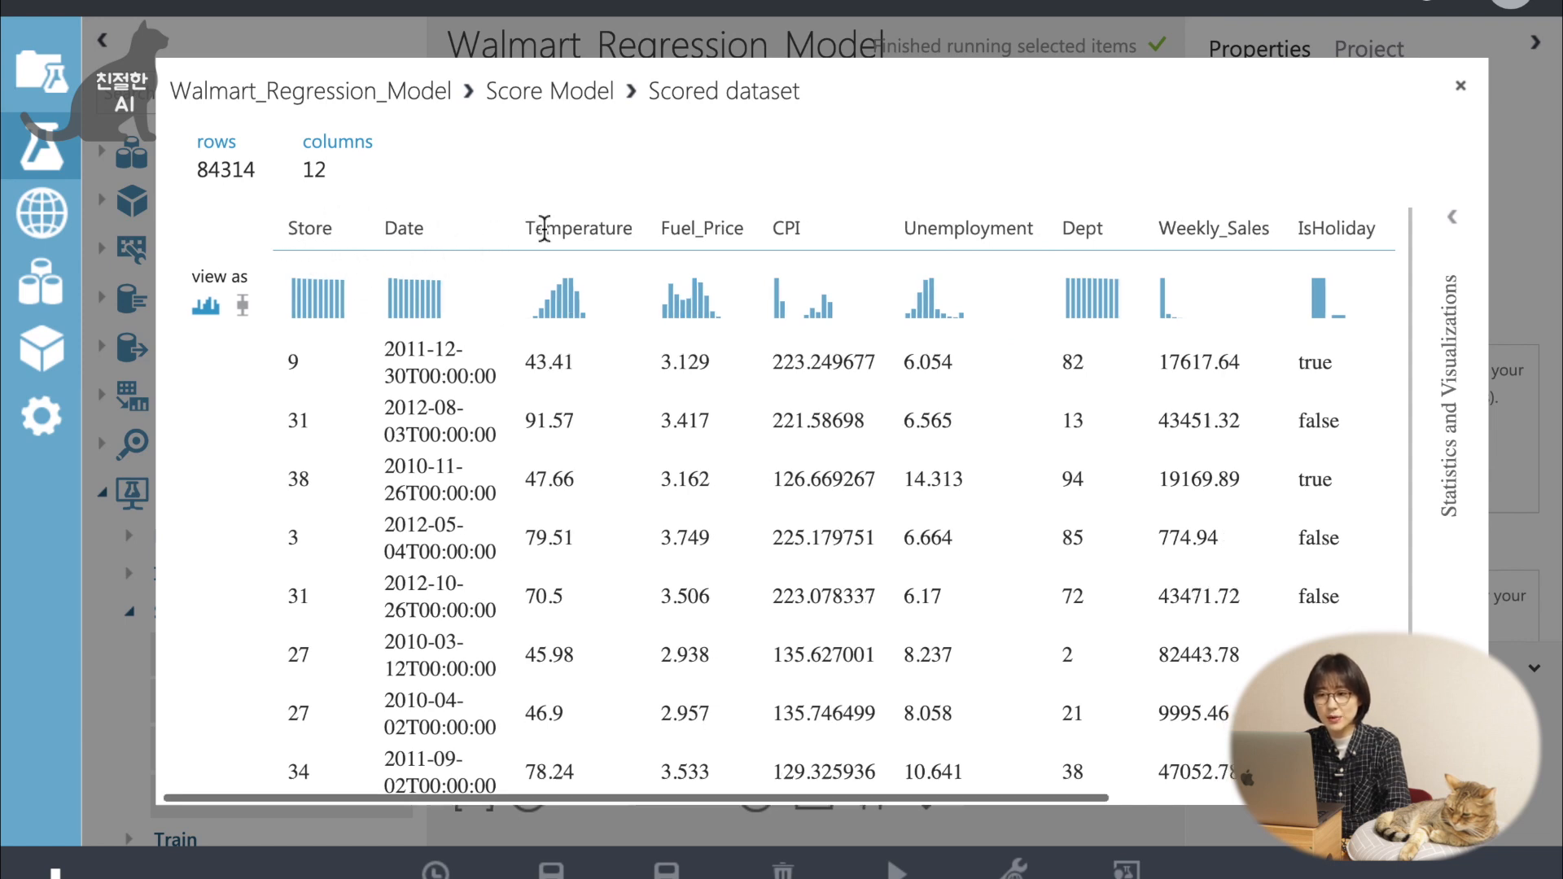
{"action": "scroll", "coordinate": [636, 242], "scroll_direction": "right", "scroll_amount": 3}
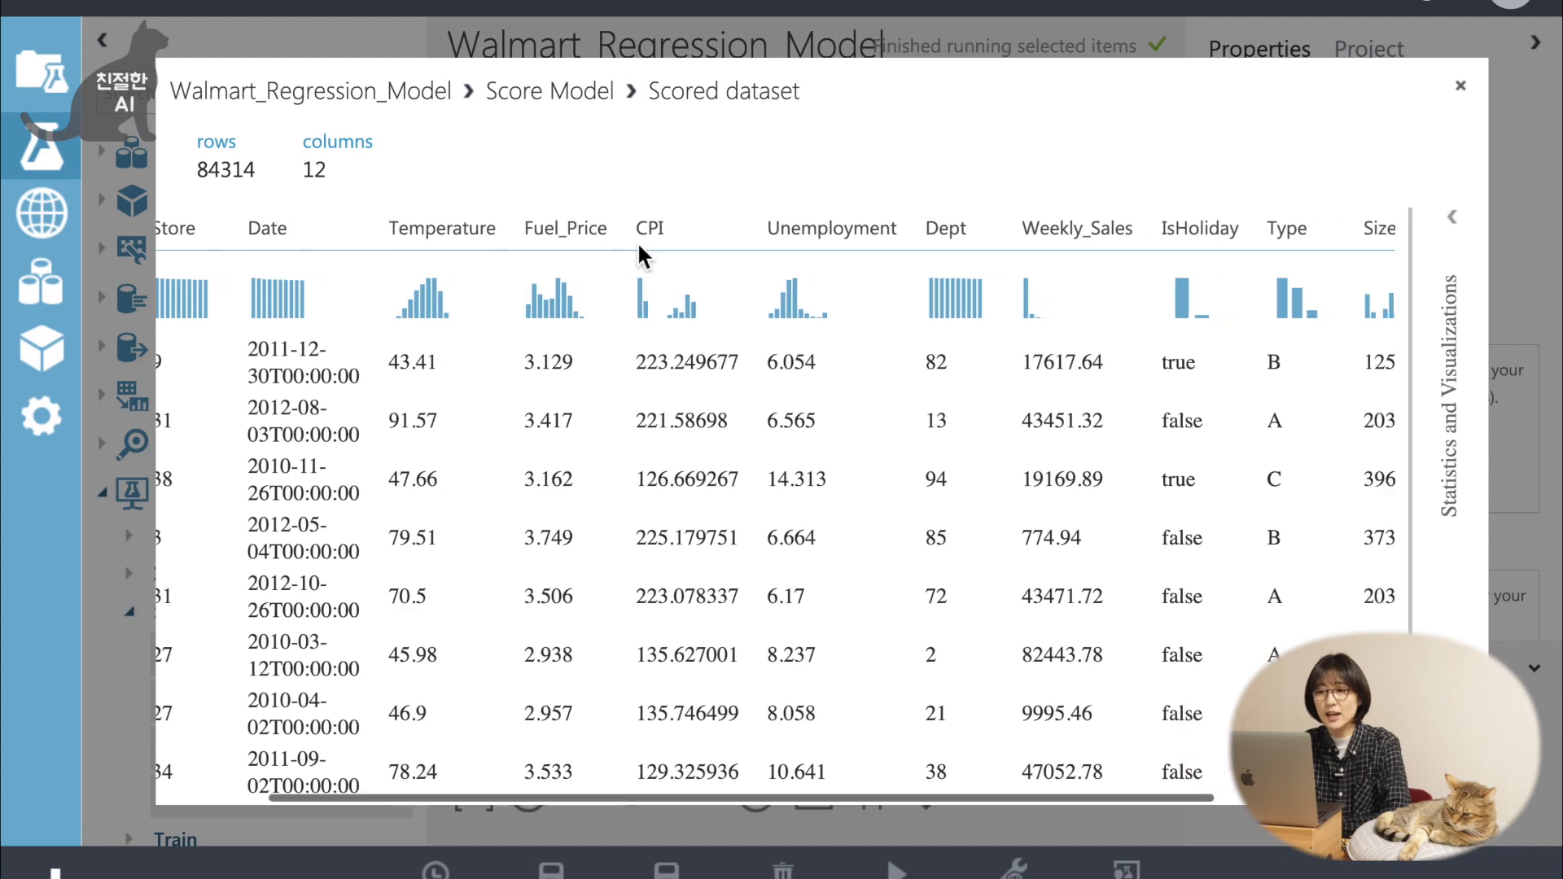
{"action": "scroll", "coordinate": [666, 238], "scroll_direction": "right", "scroll_amount": 3}
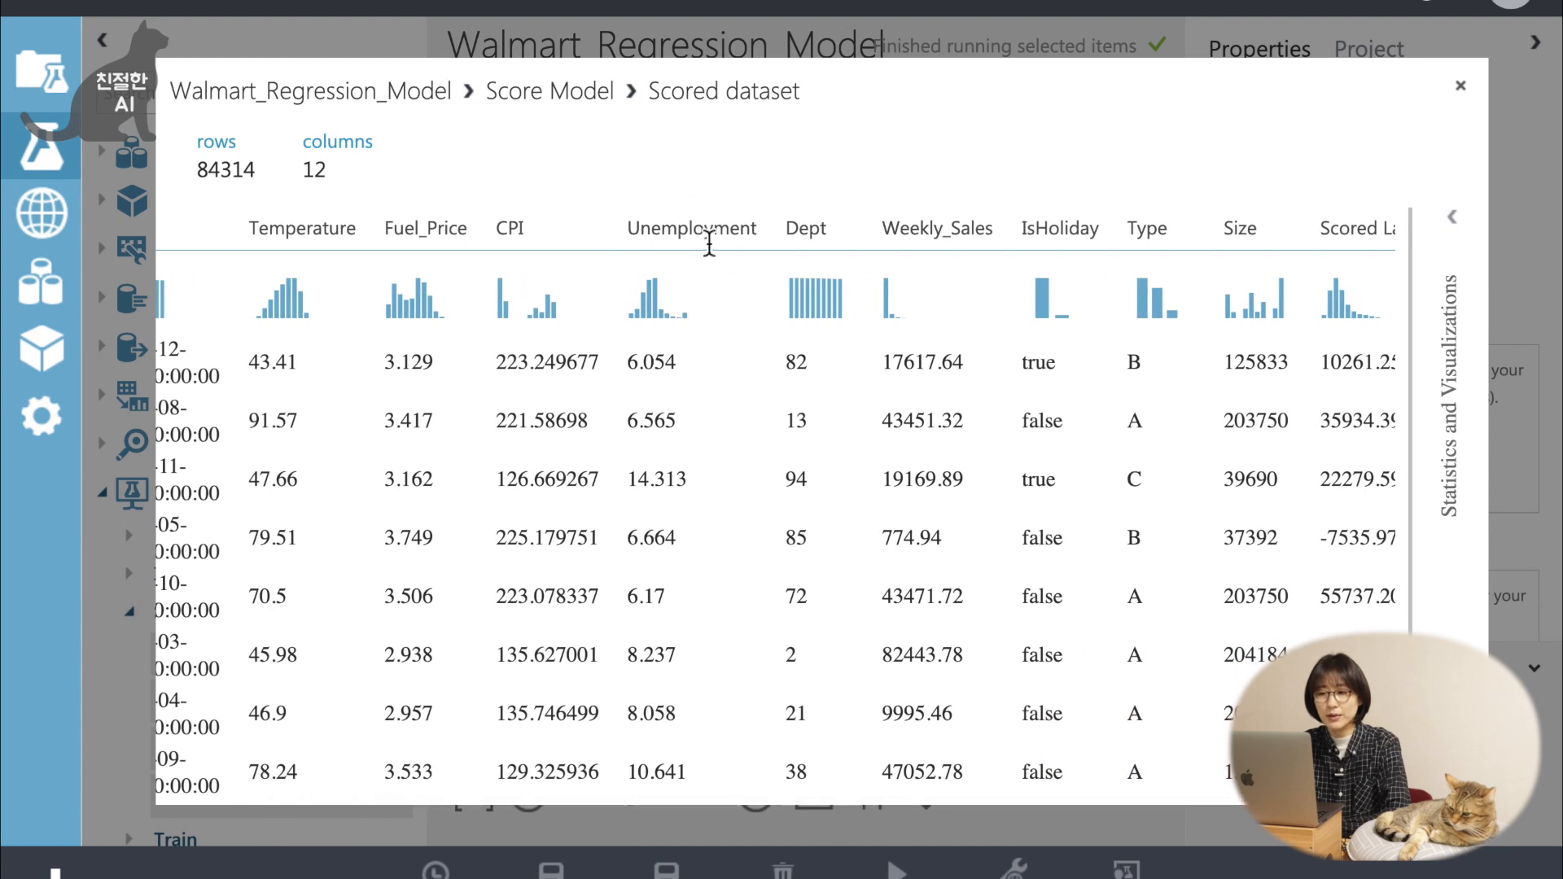
{"action": "scroll", "coordinate": [698, 245], "scroll_direction": "right", "scroll_amount": 2}
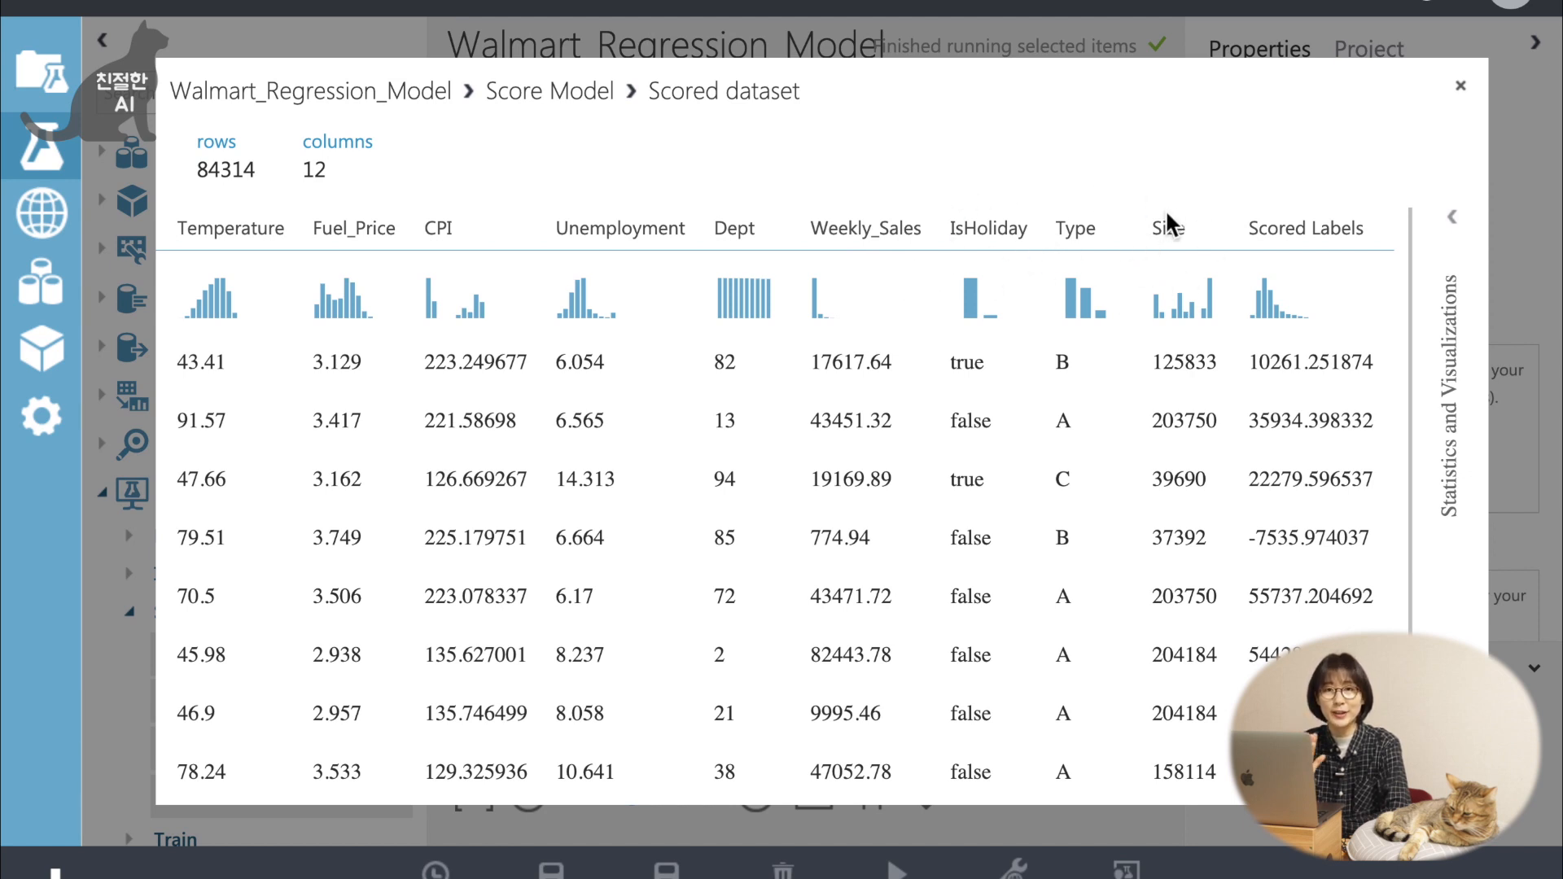
{"action": "left_click", "coordinate": [1306, 228]}
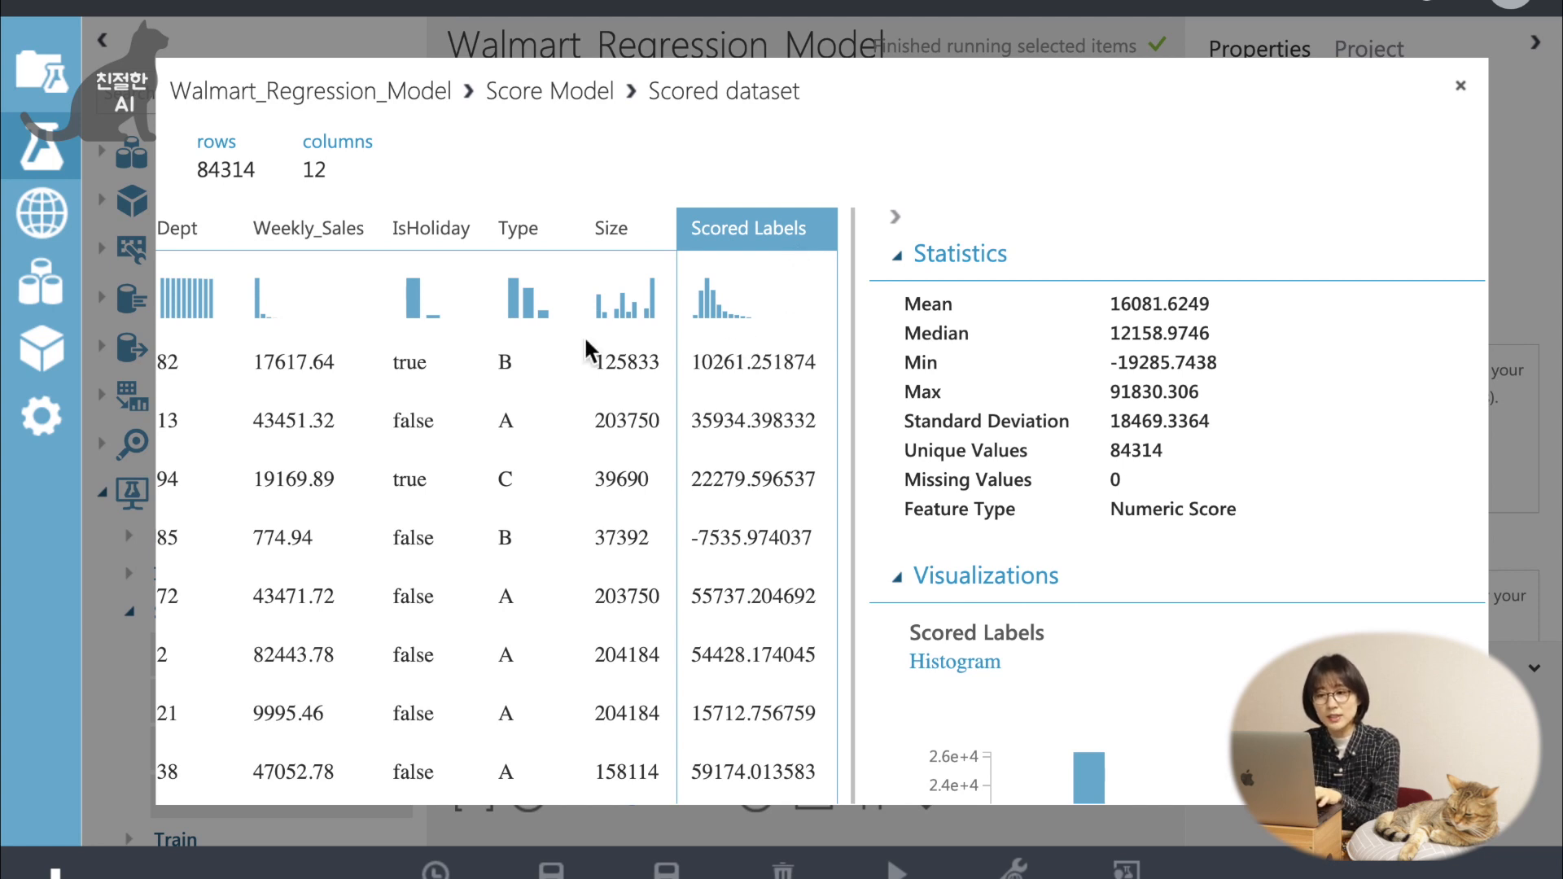
Compare the actual Weekly_Sales values with the predicted Scored Labels values in the first rows of the scored dataset.
{"action": "left_click", "coordinate": [264, 363]}
{"action": "left_click_drag", "start_coordinate": [264, 363], "coordinate": [339, 360]}
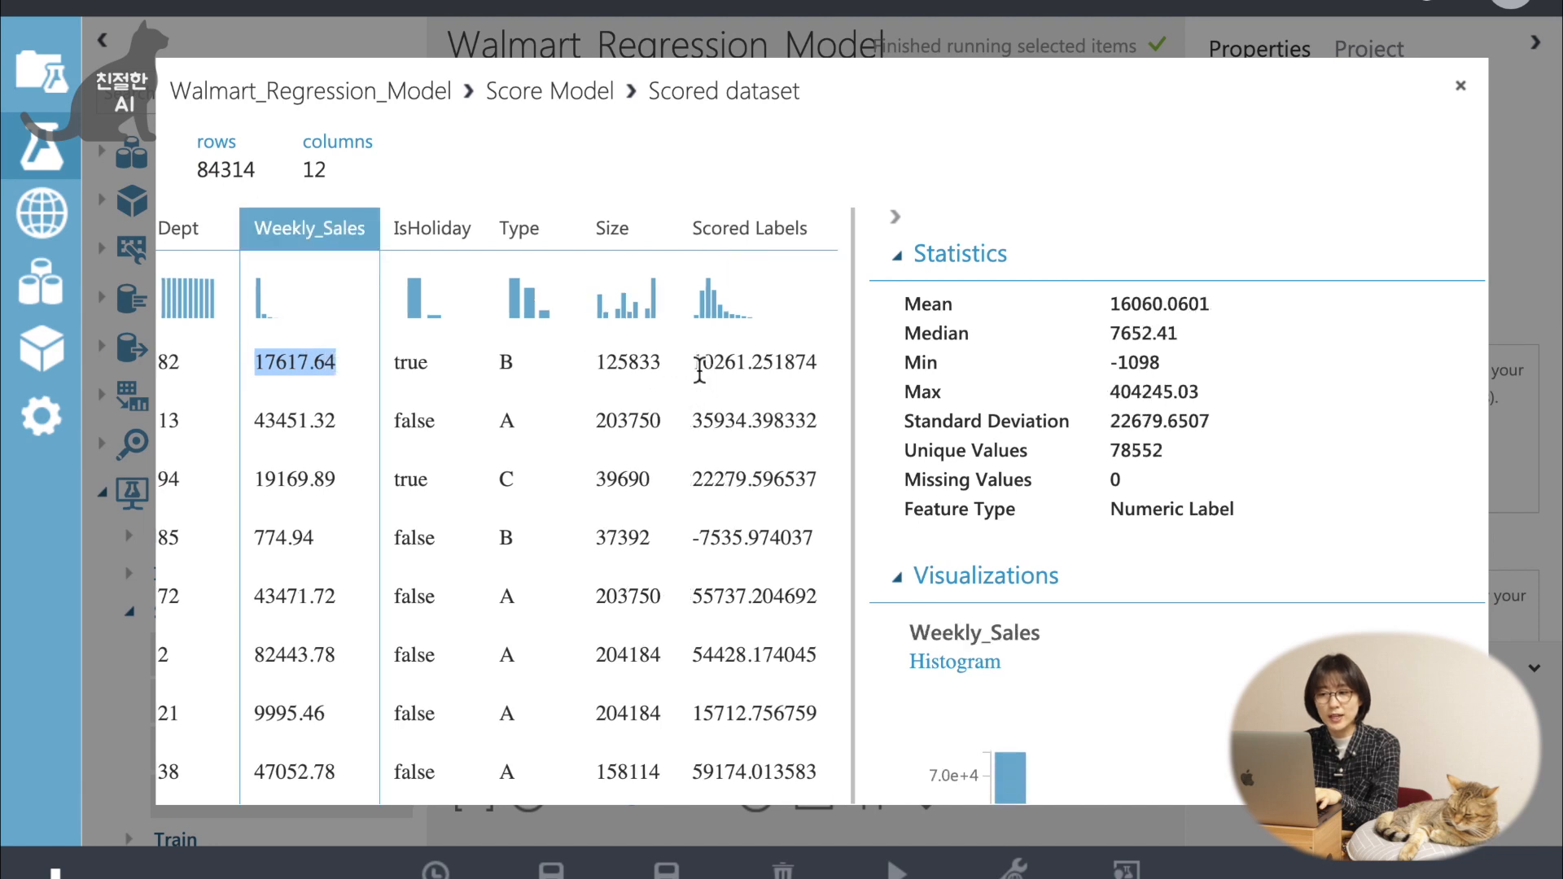
{"action": "left_click_drag", "start_coordinate": [700, 368], "coordinate": [830, 370]}
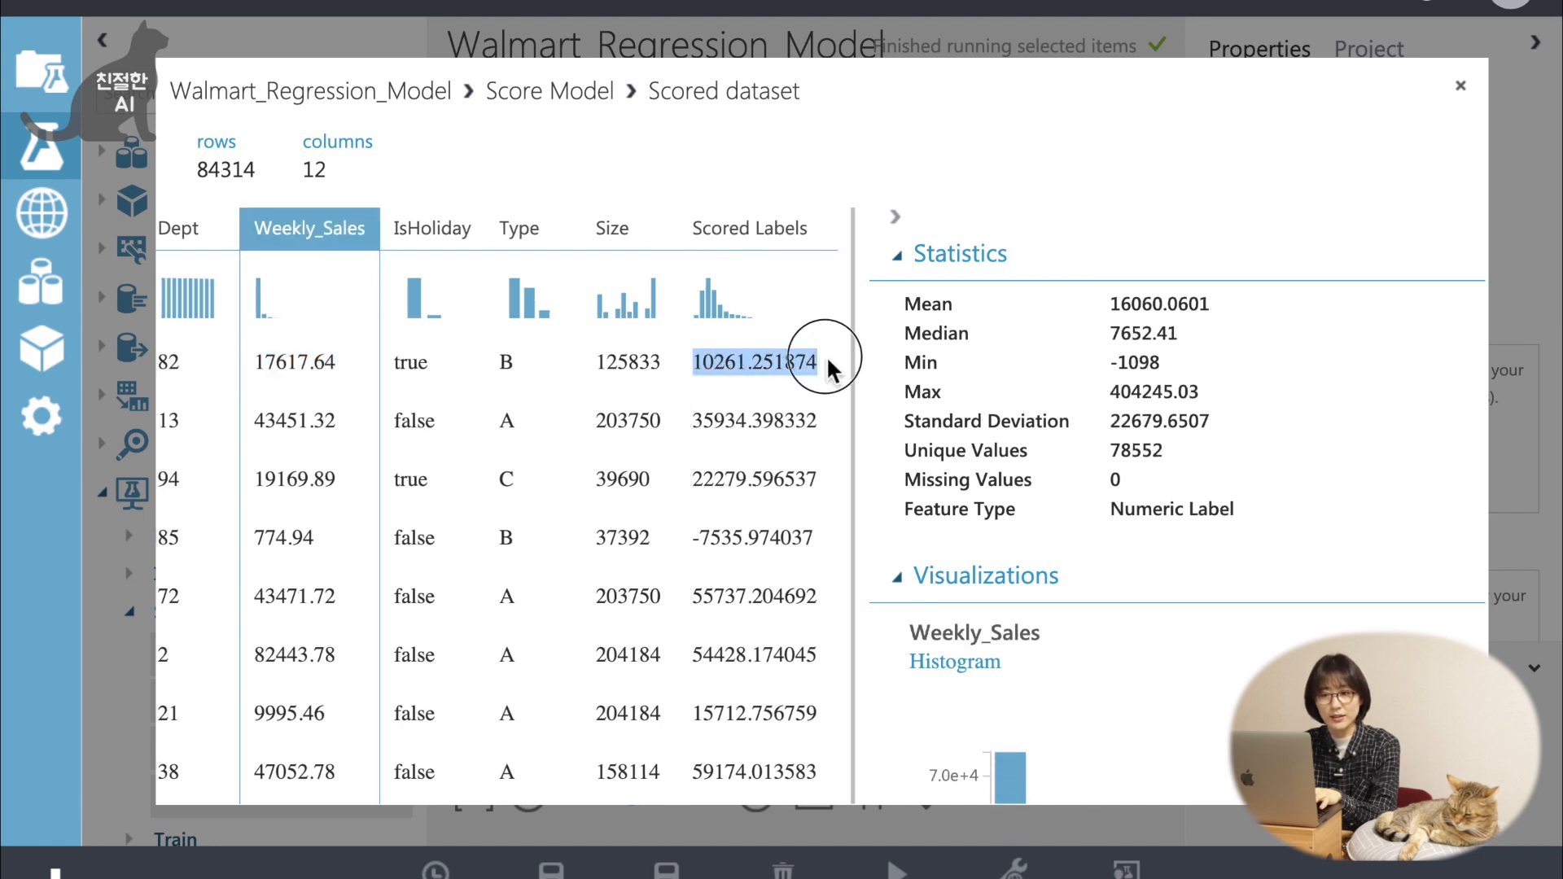
{"action": "left_click_drag", "start_coordinate": [259, 424], "coordinate": [343, 432]}
{"action": "left_click_drag", "start_coordinate": [703, 420], "coordinate": [795, 422]}
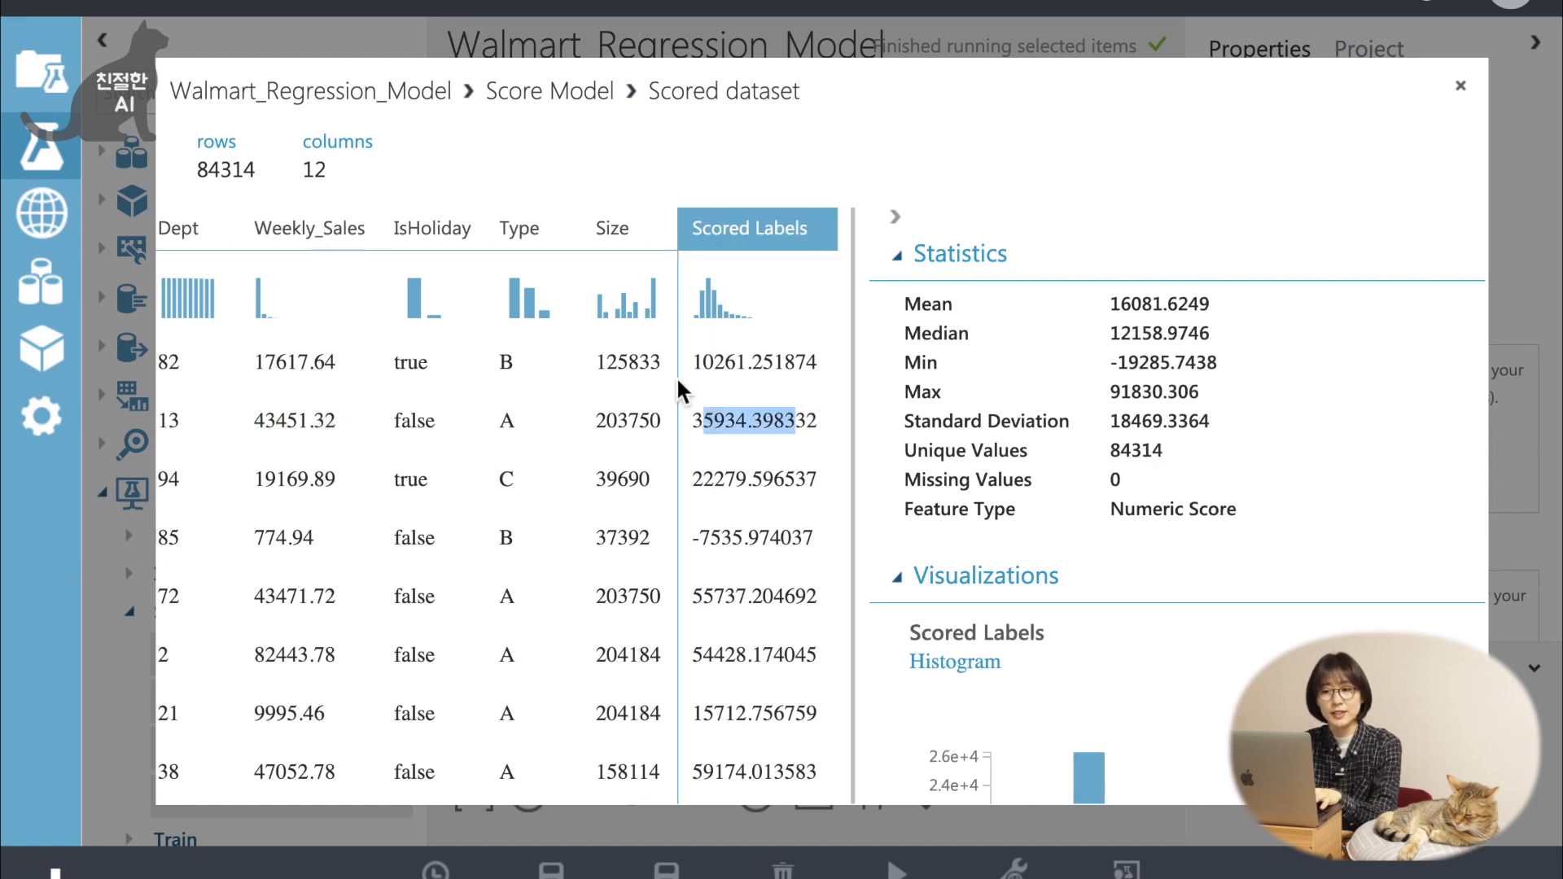
{"action": "left_click", "coordinate": [750, 431]}
{"action": "left_click", "coordinate": [737, 363]}
{"action": "left_click", "coordinate": [738, 425]}
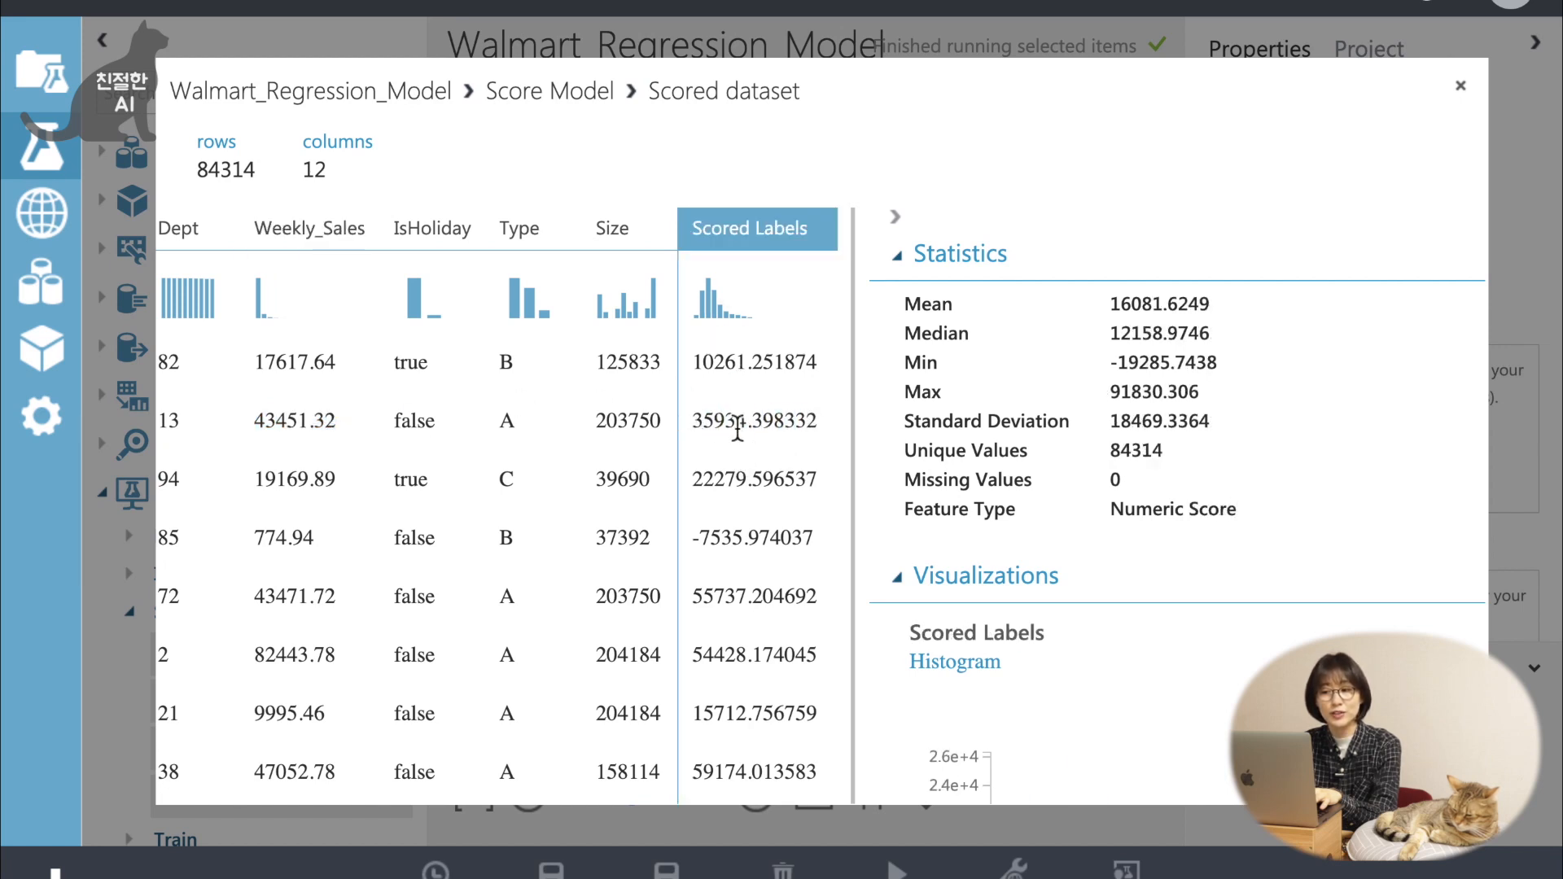
{"action": "left_click", "coordinate": [738, 469]}
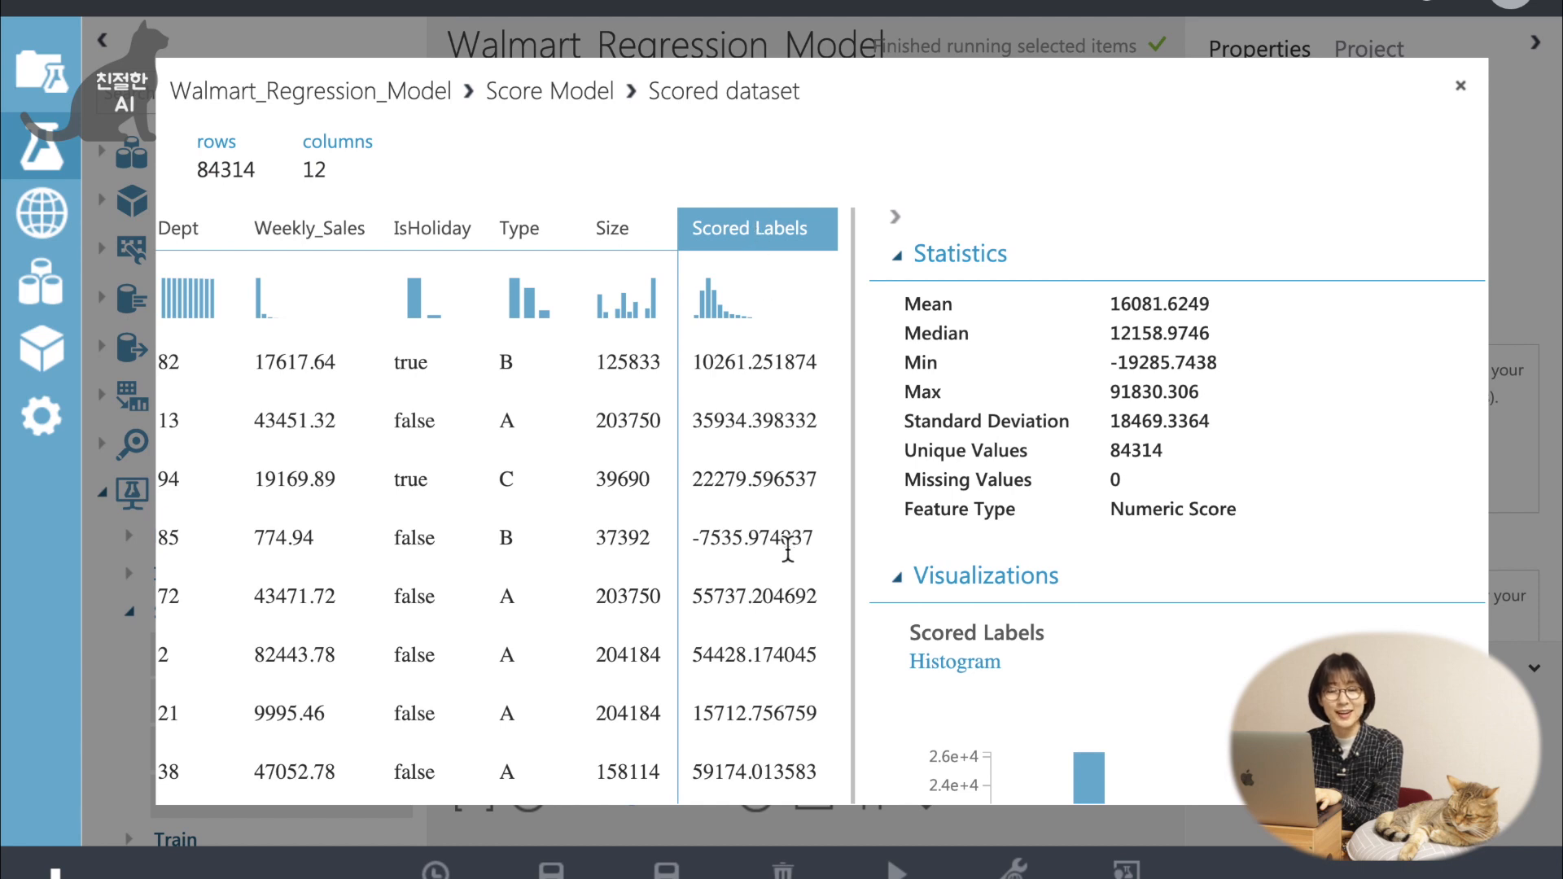